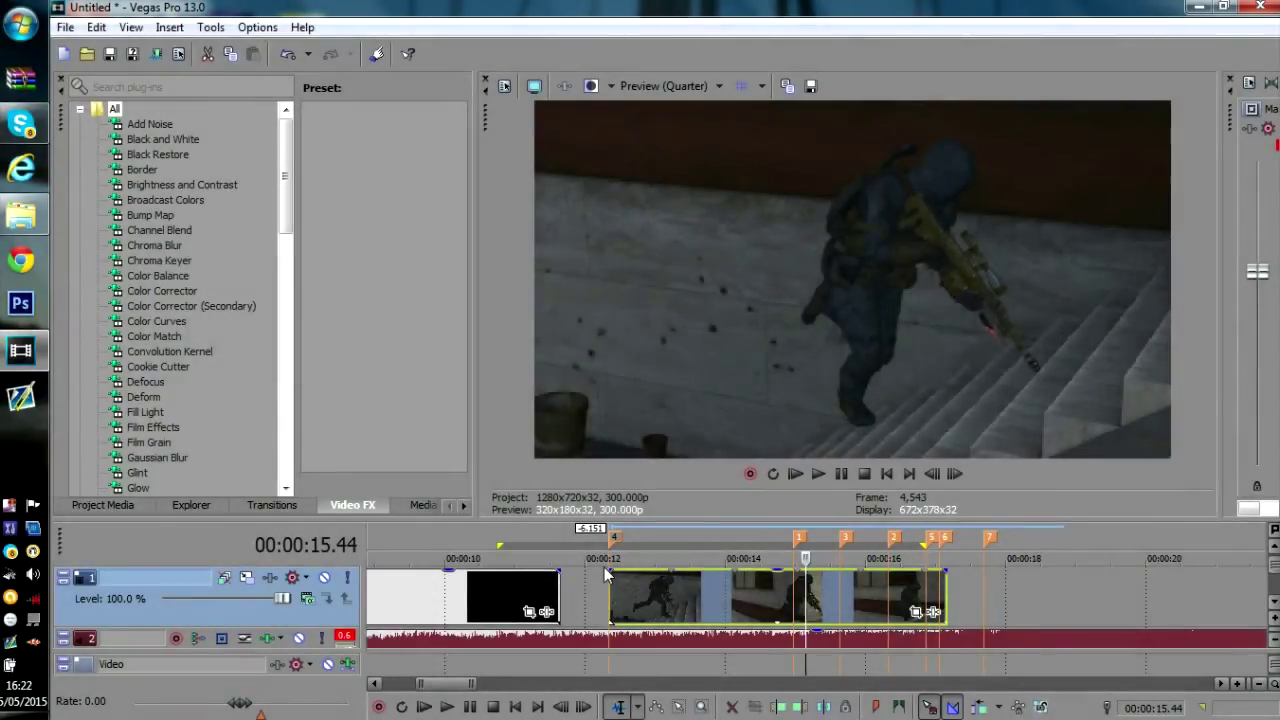
Open the gameplay clip's properties and close them without changes
right_click(650, 602)
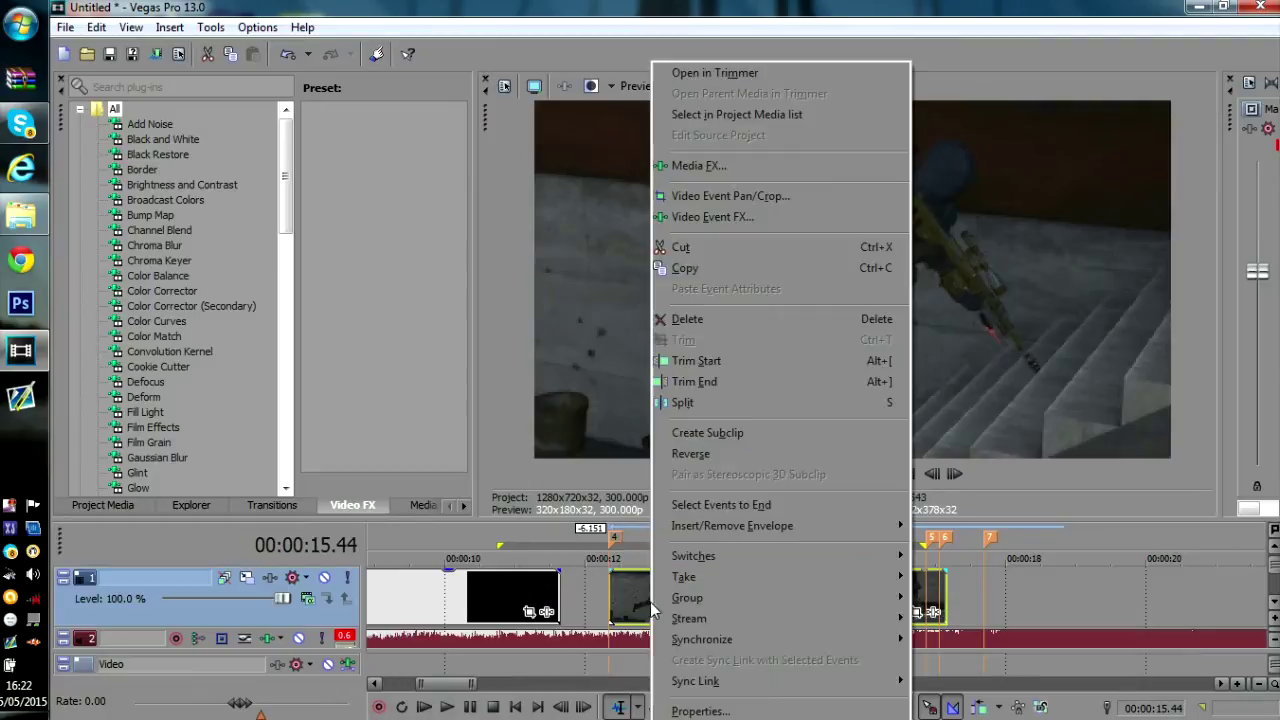
click(700, 710)
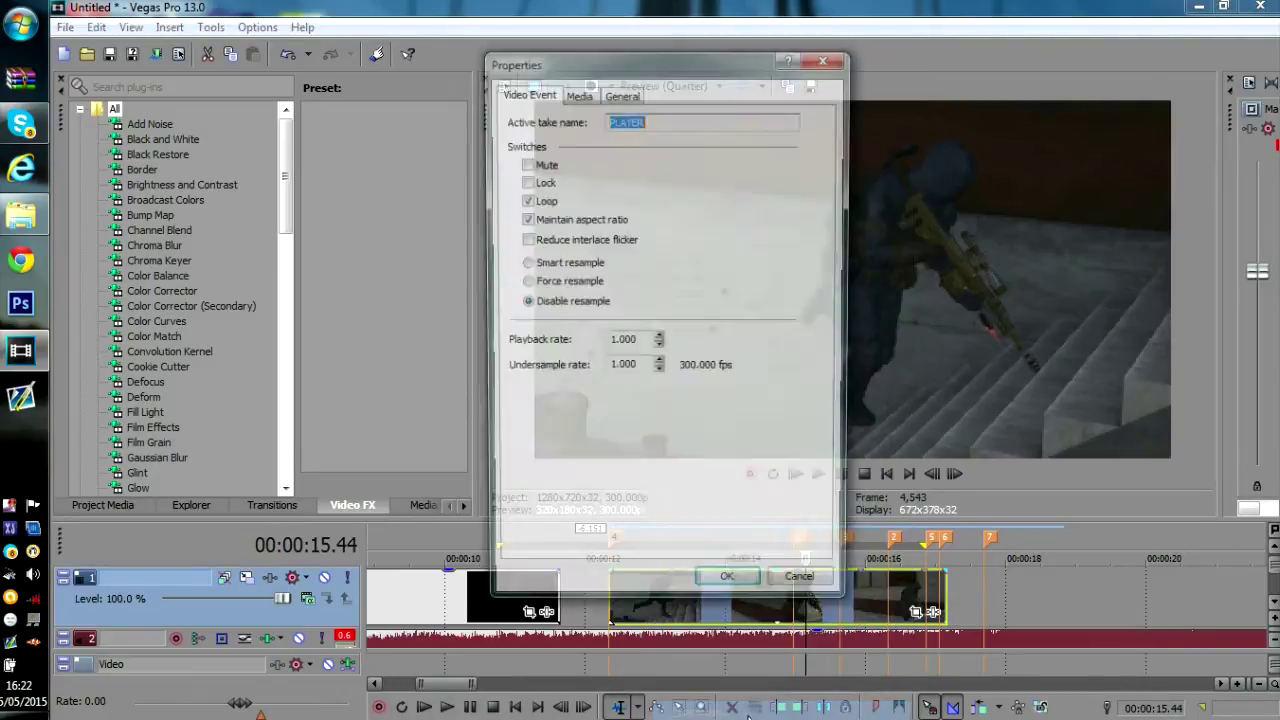
click(745, 596)
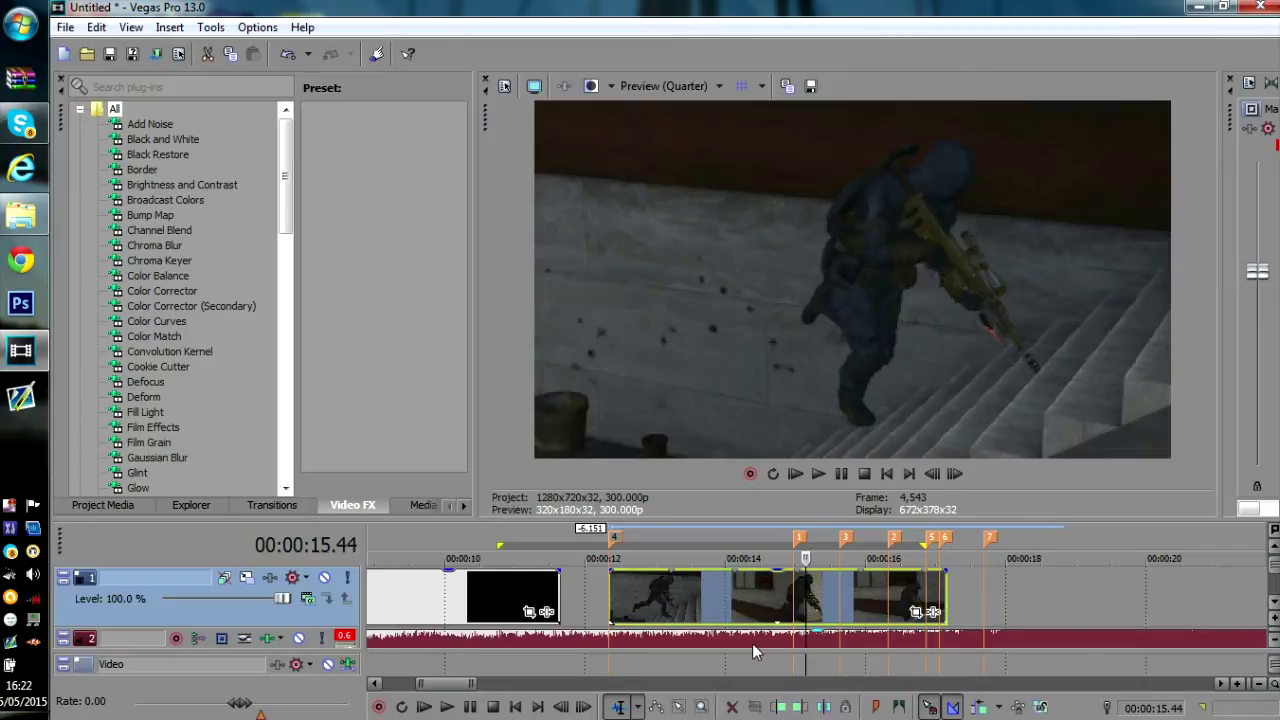
Play back from the intro logo, stop, and select the clip at 00:00:13.206
click(614, 538)
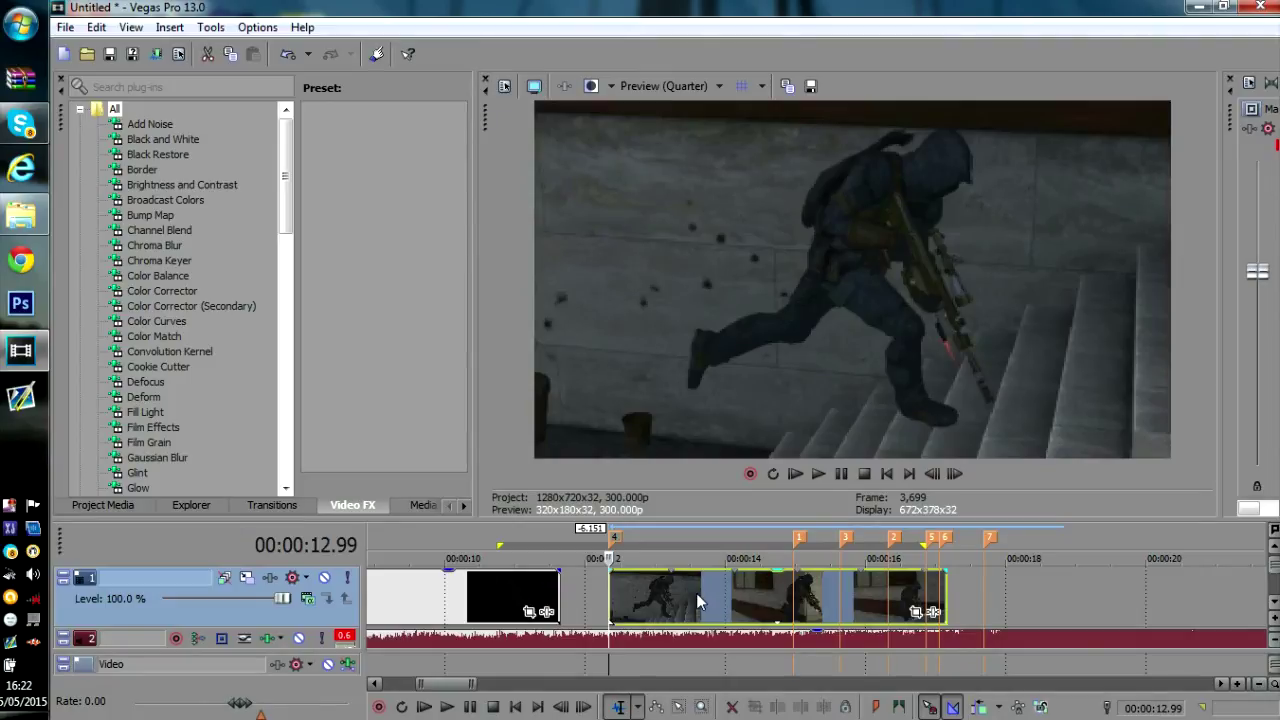
click(520, 530)
click(824, 477)
key(XF86AudioRaiseVolume)
click(703, 597)
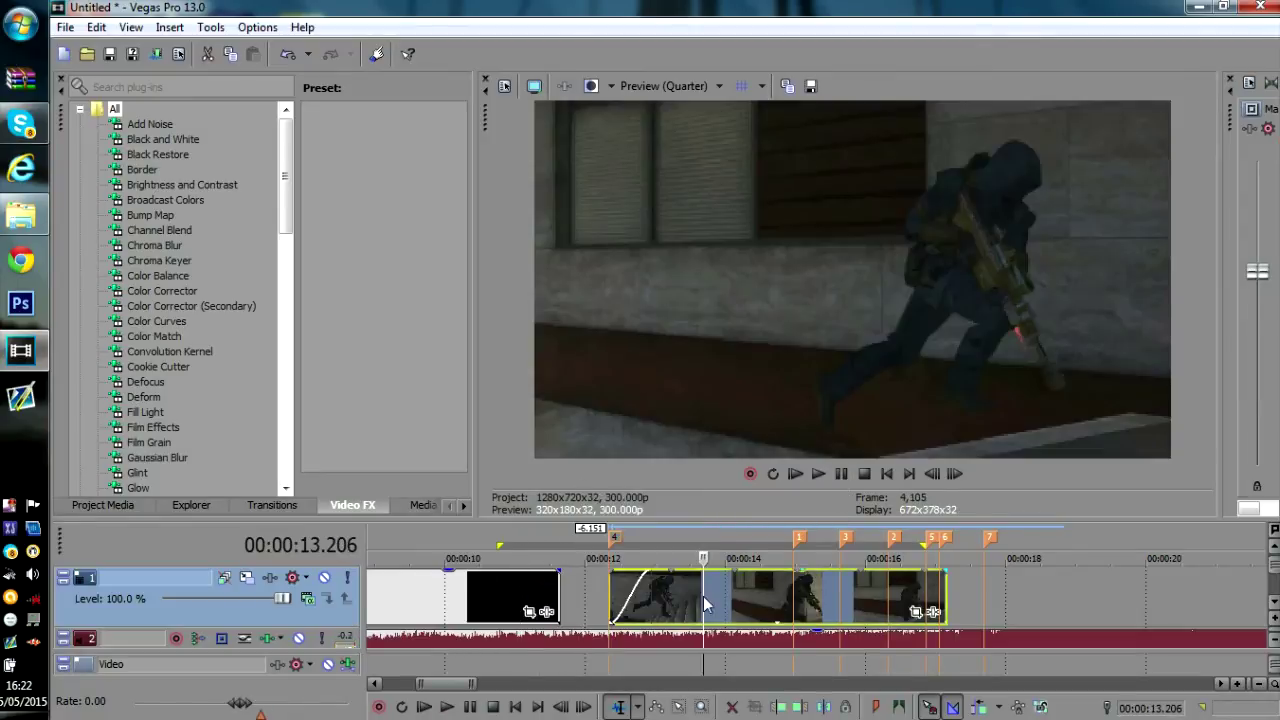
Add a velocity envelope to the gameplay clip and lower it to 86 %
right_click(703, 596)
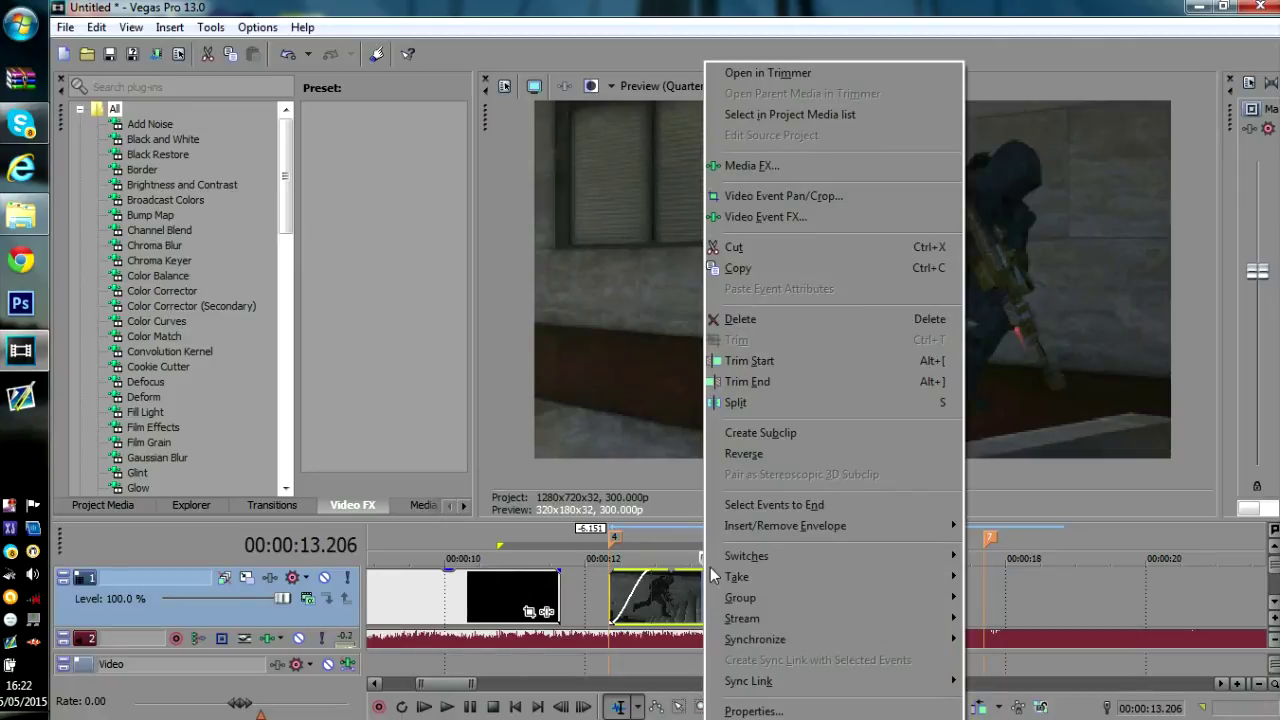
mouse_move(758, 528)
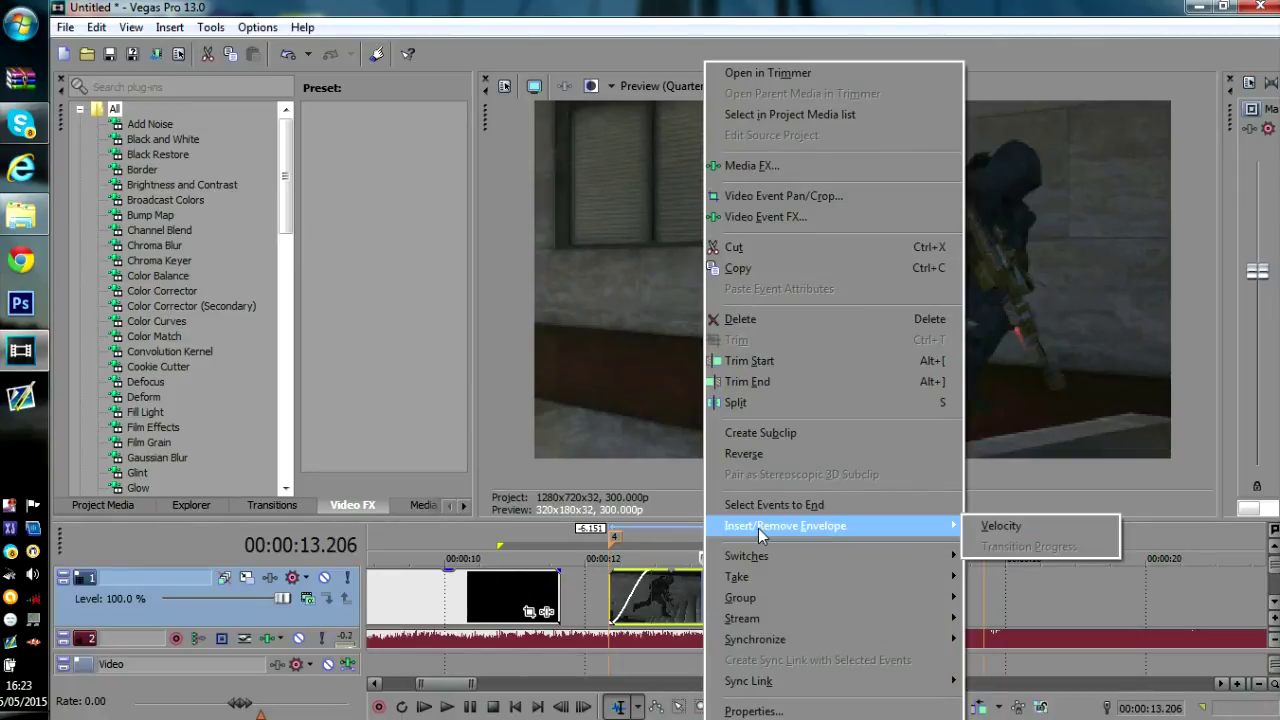
click(1000, 526)
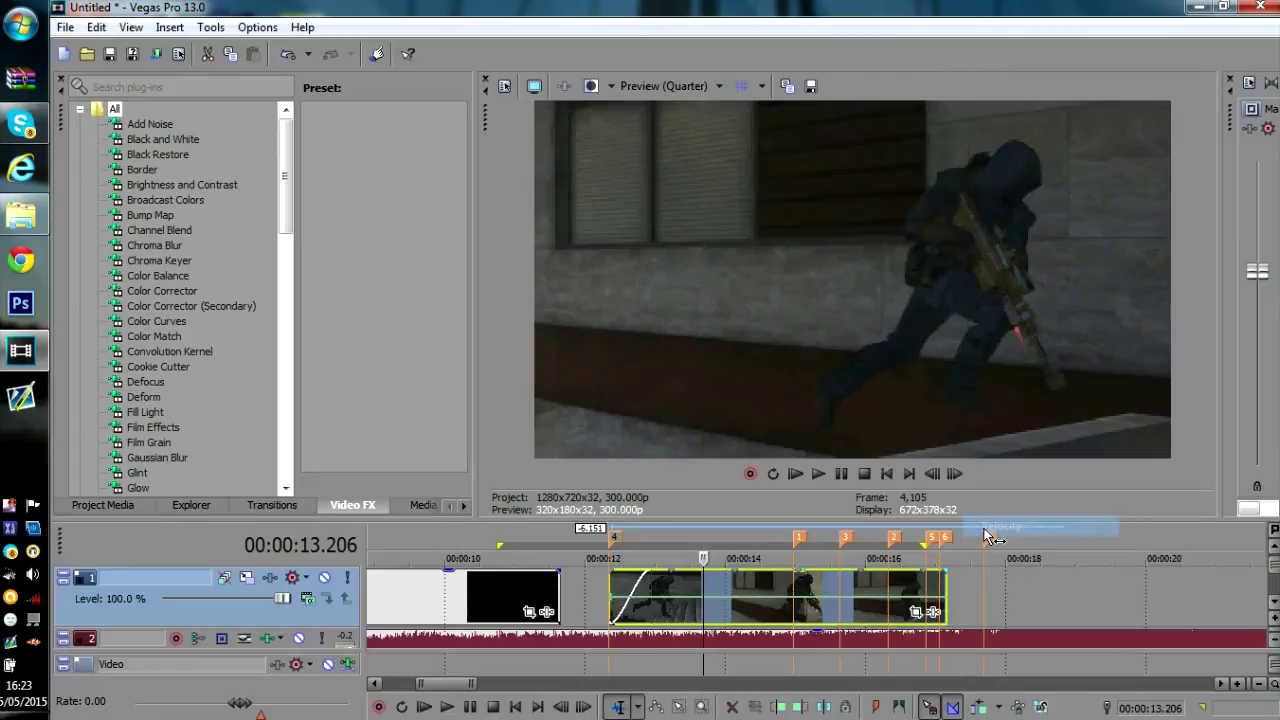
drag(783, 603, 774, 607)
Check in the clip's properties that playback rate stays 1.000 with resample disabled
right_click(770, 589)
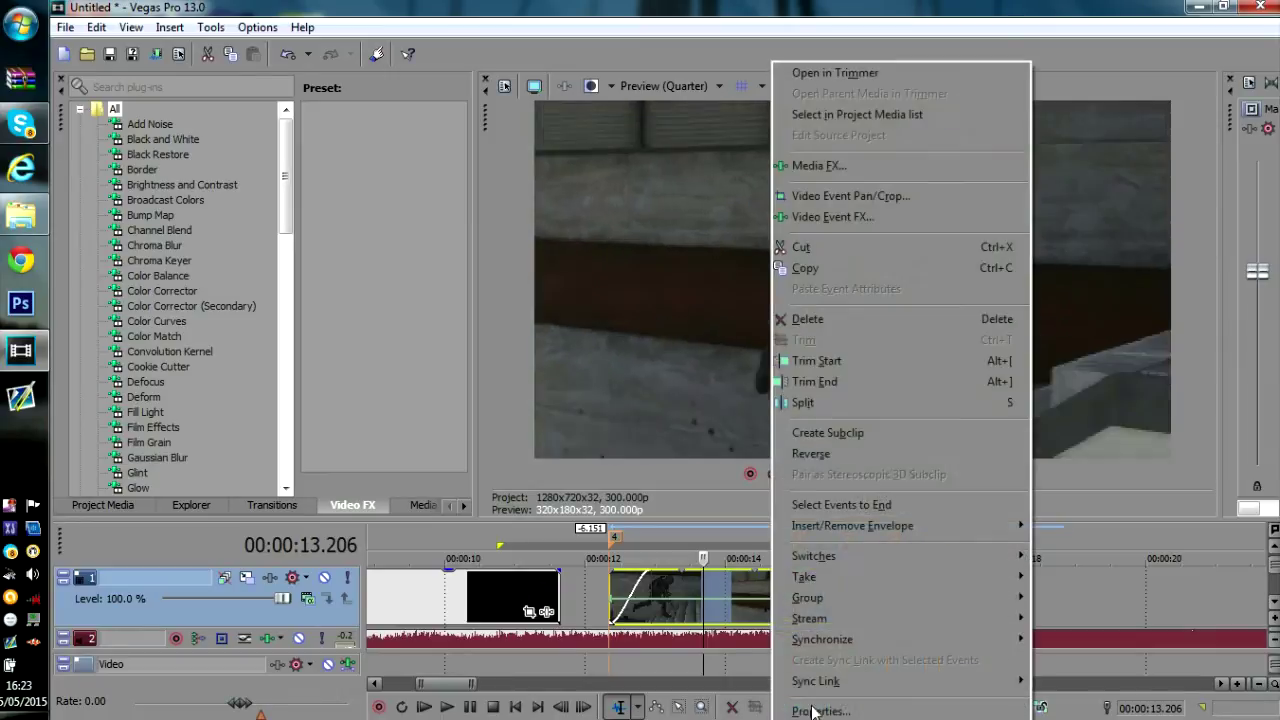
click(812, 705)
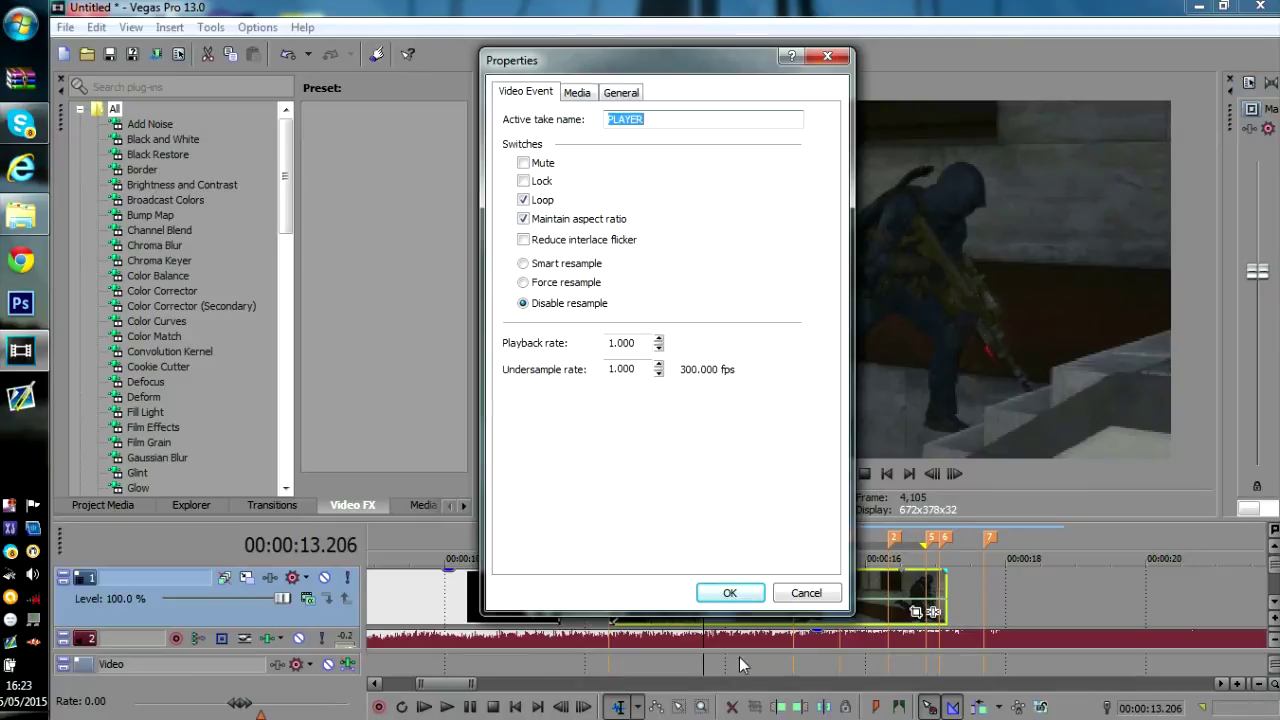
click(730, 592)
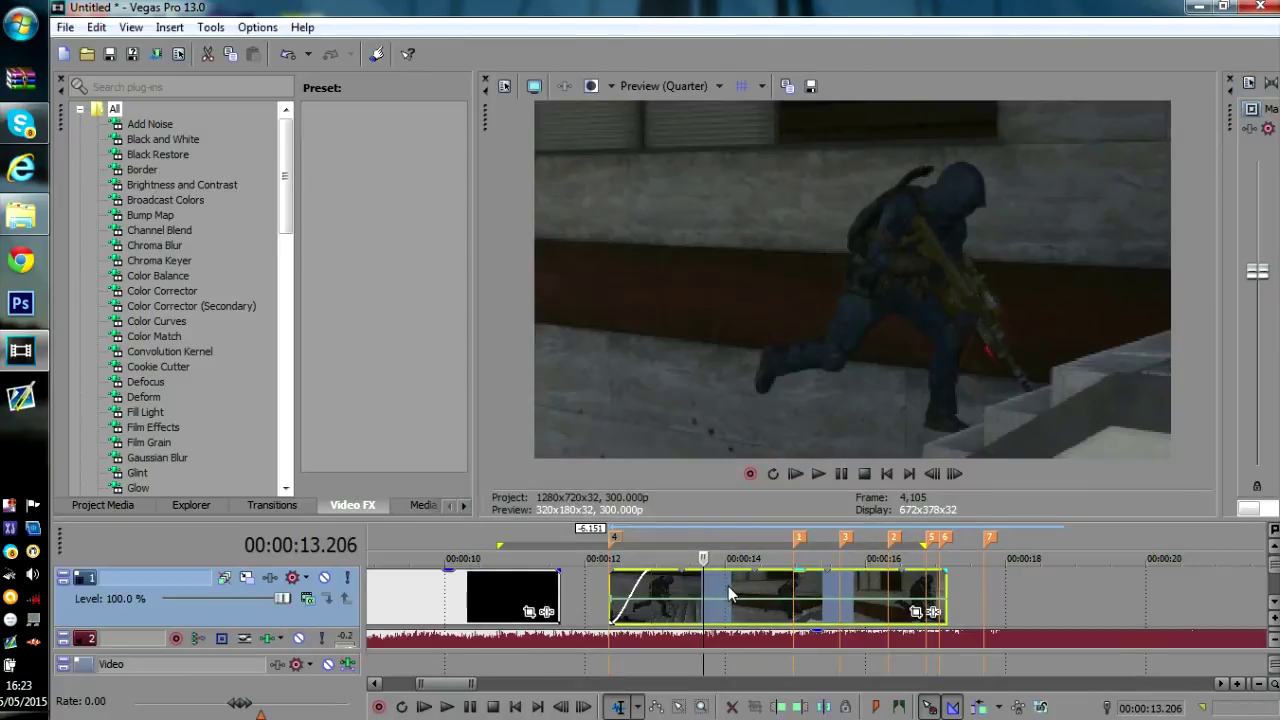
Lower the clip's velocity envelope to 17 % for slow motion
right_click(728, 586)
mouse_move(796, 528)
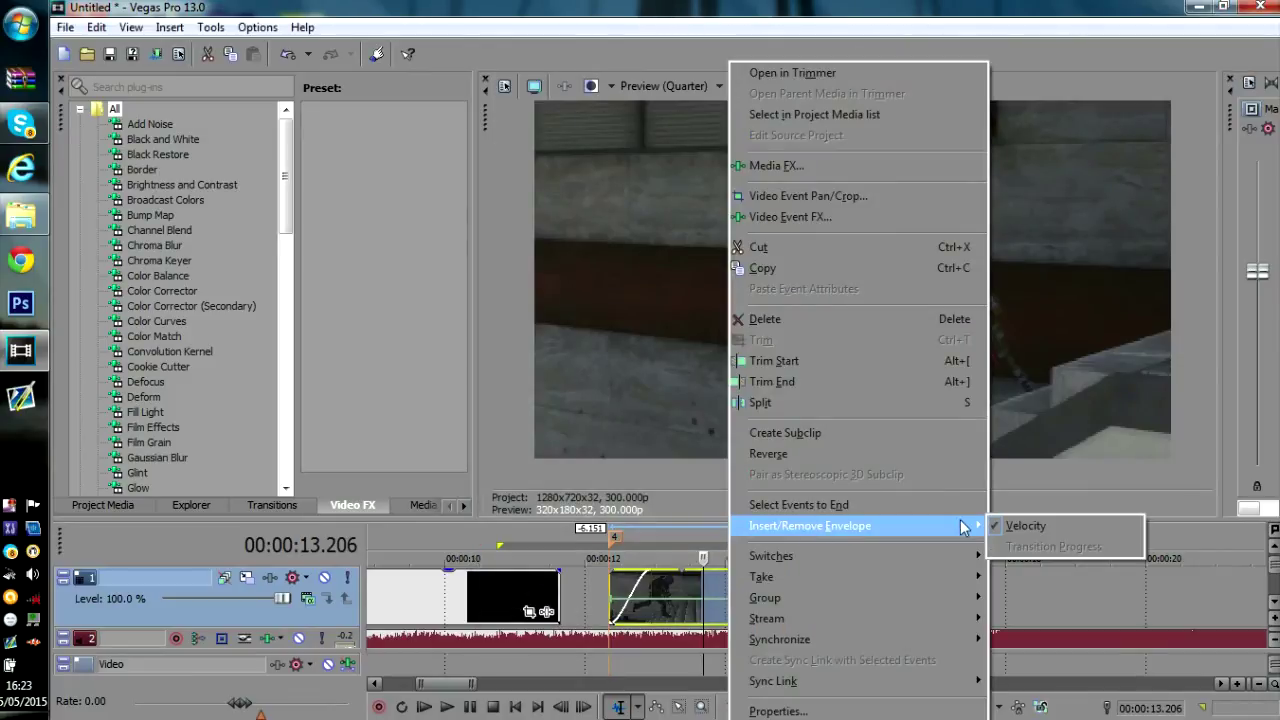
click(690, 602)
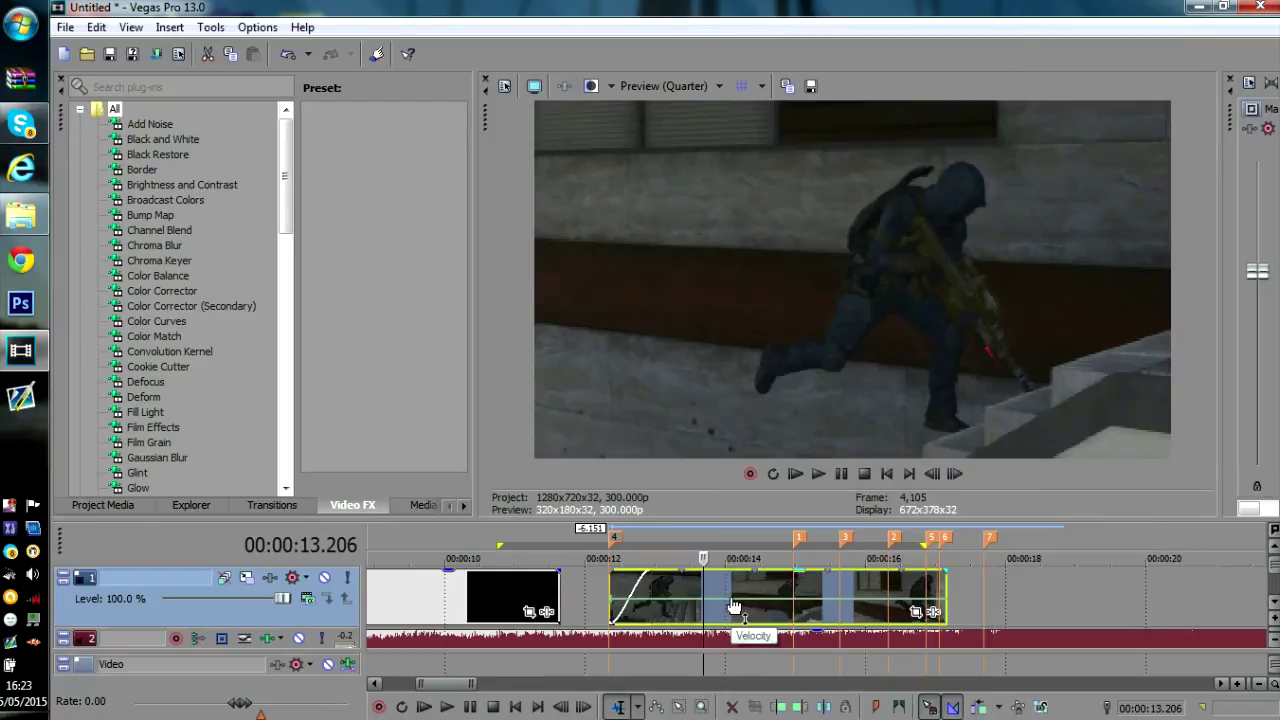
drag(734, 607, 728, 603)
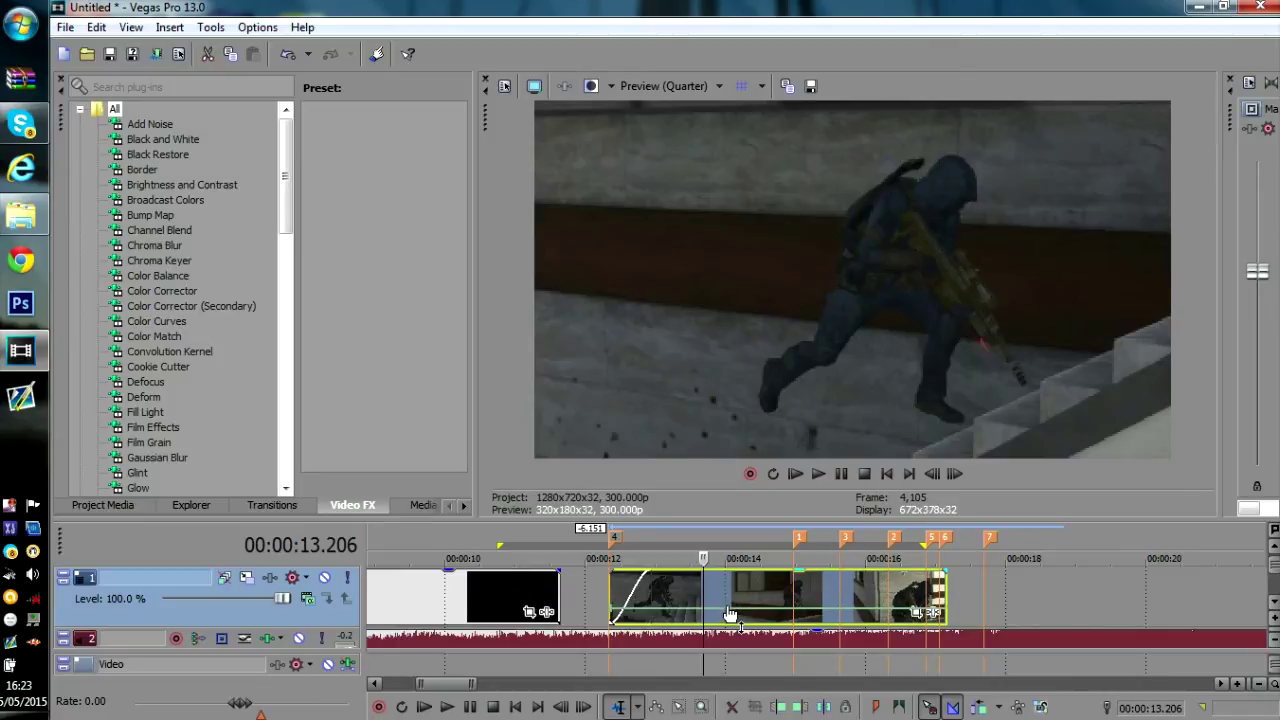
Step forward three frames, return the playhead to 00:00:14.16, and scroll the timeline right
click(955, 474)
click(955, 474)
click(955, 474)
click(955, 474)
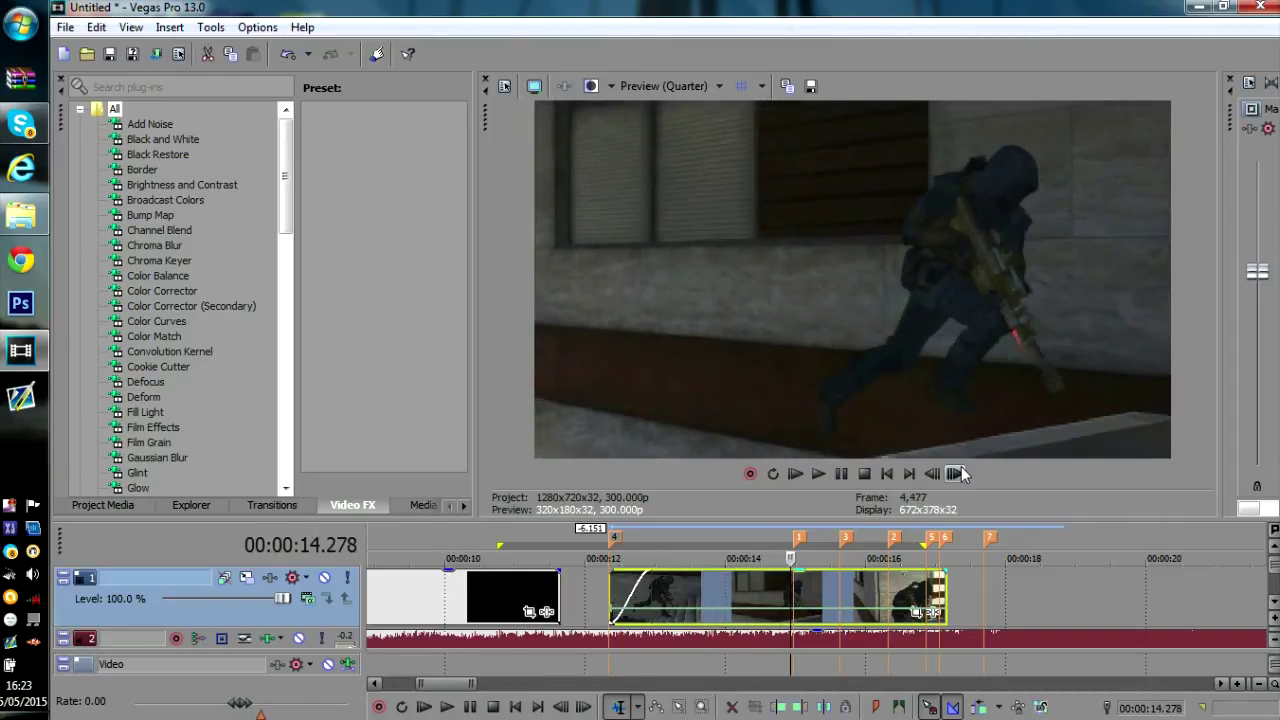
click(730, 540)
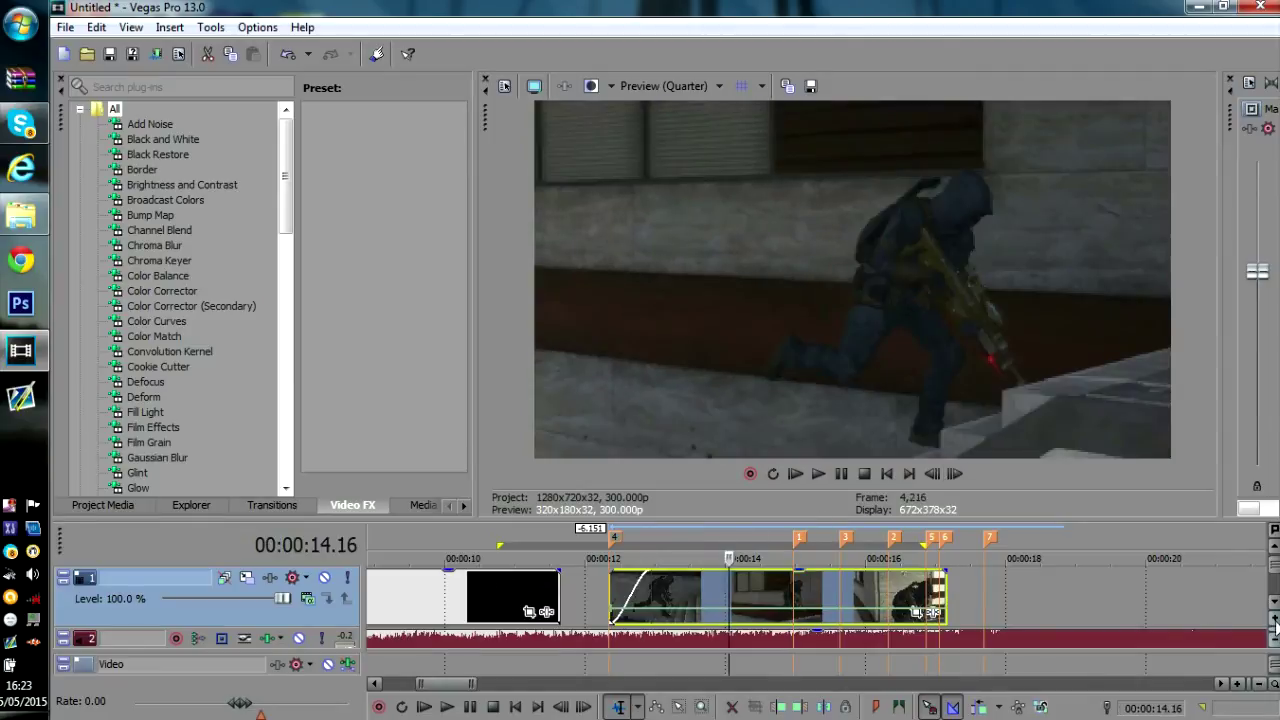
click(1221, 683)
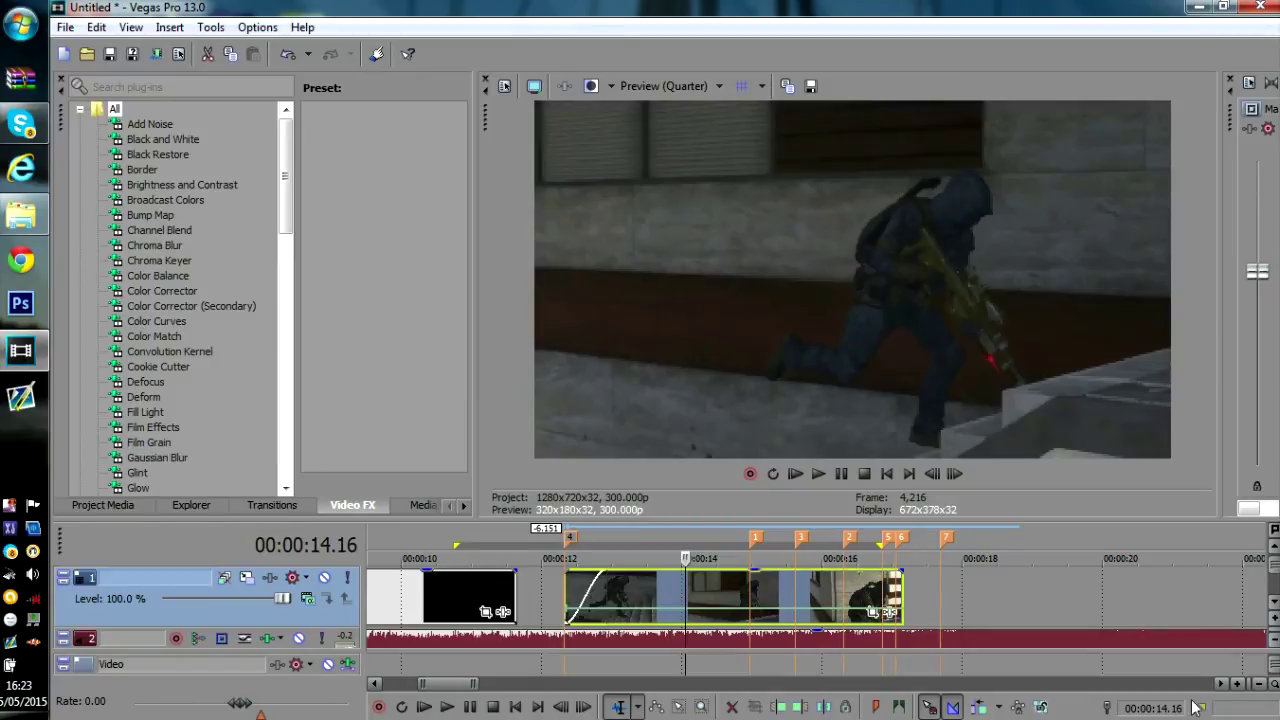
Extend the gameplay clip's end by about 1.276 s and move the playhead to marker 6
click(1221, 683)
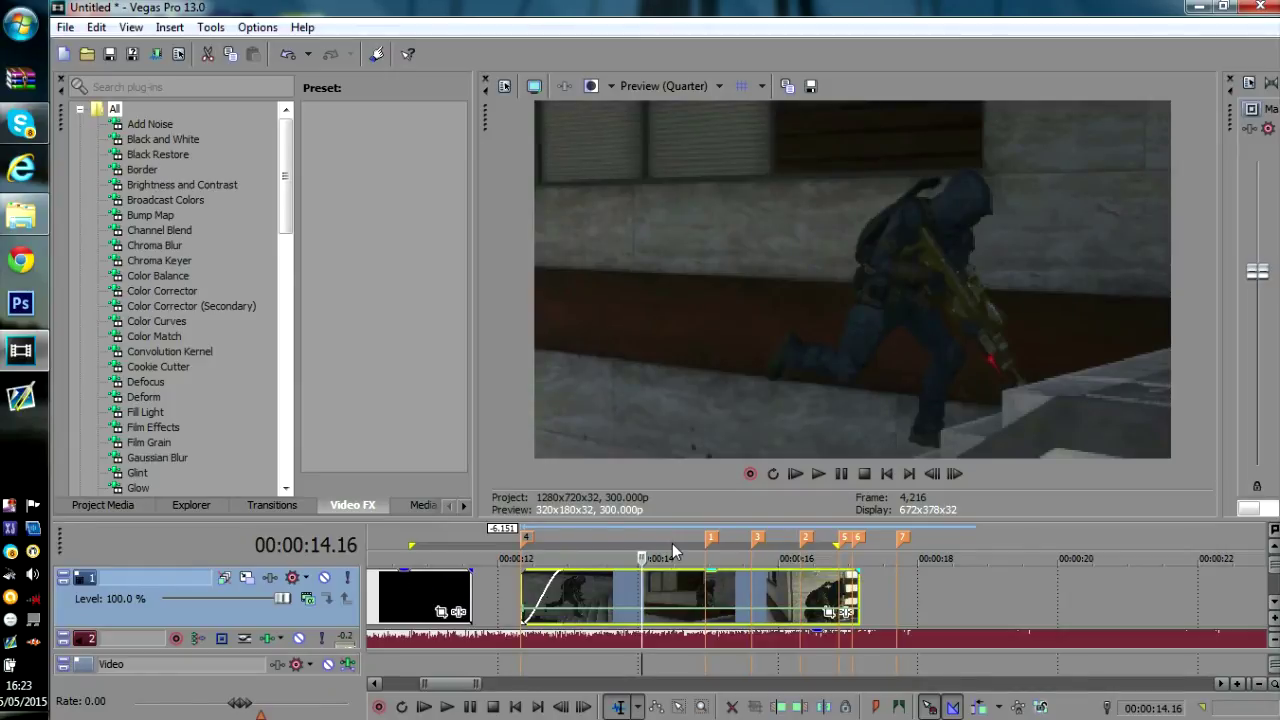
drag(858, 593, 993, 593)
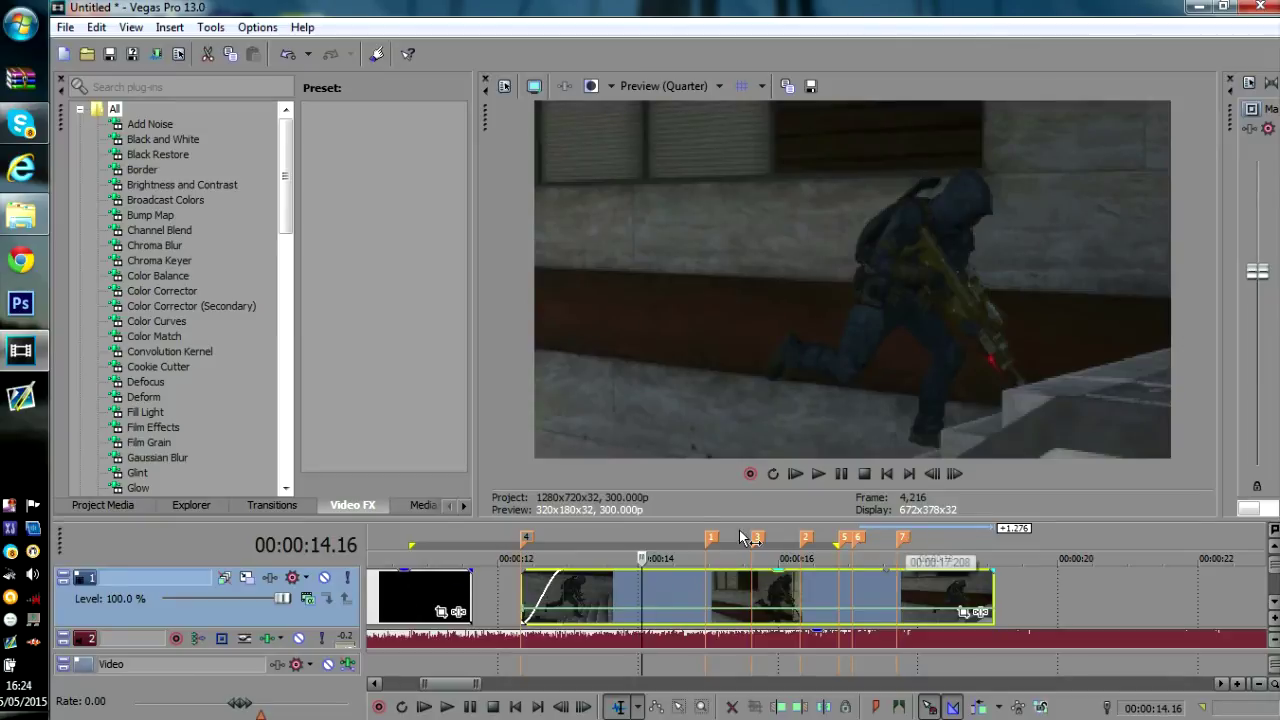
click(859, 541)
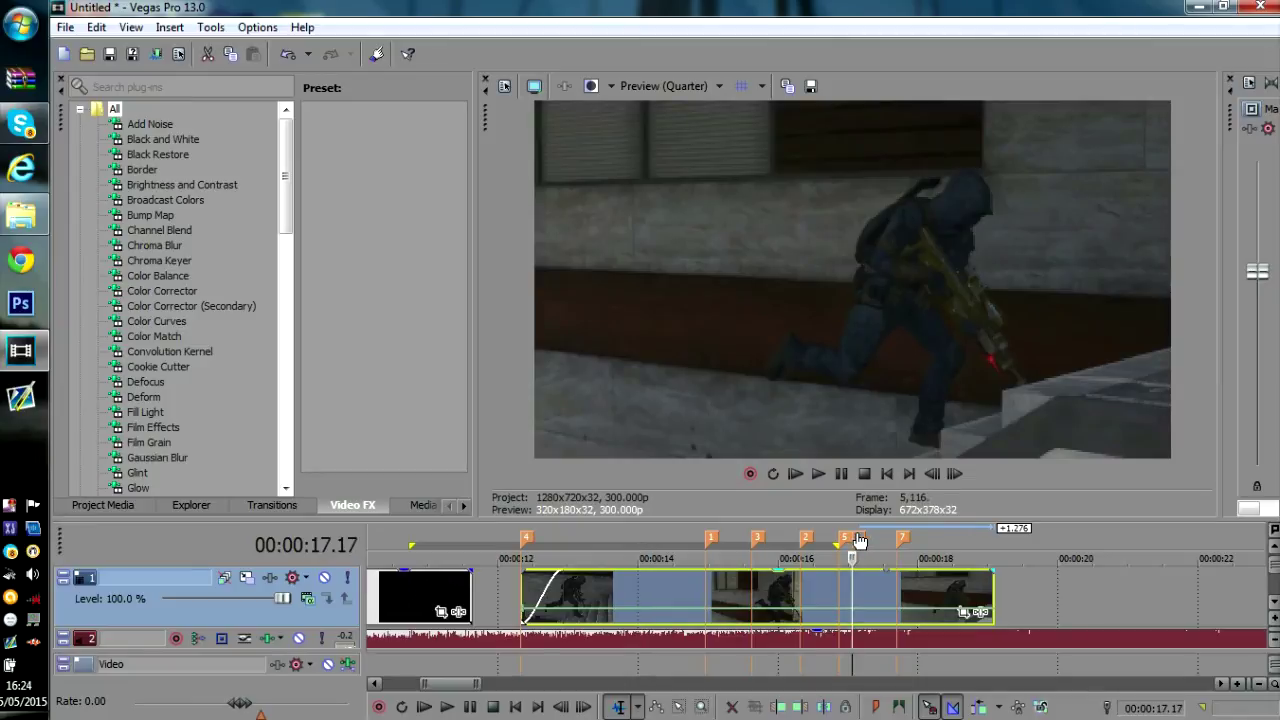
Split the clip at the playhead and delete the right-hand piece
key(s)
right_click(868, 588)
click(915, 318)
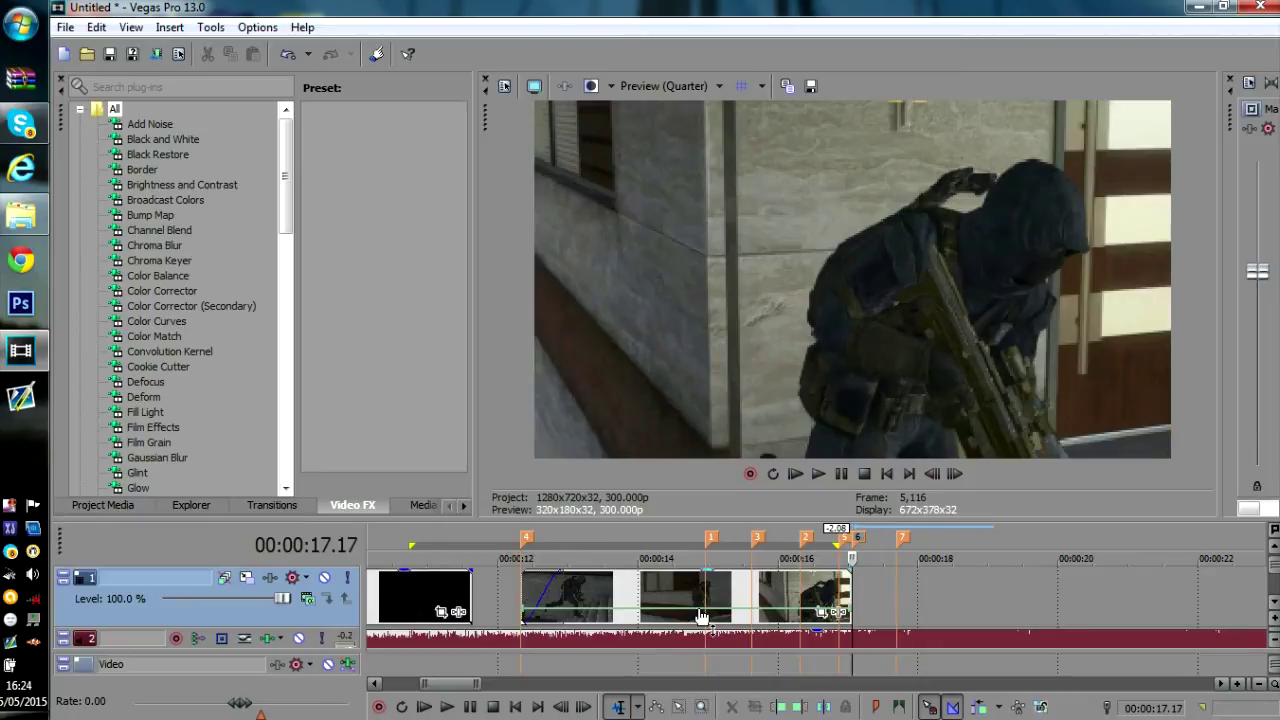
Zoom in and select the velocity point at 00:00:14.290, reading 66 %
click(1237, 683)
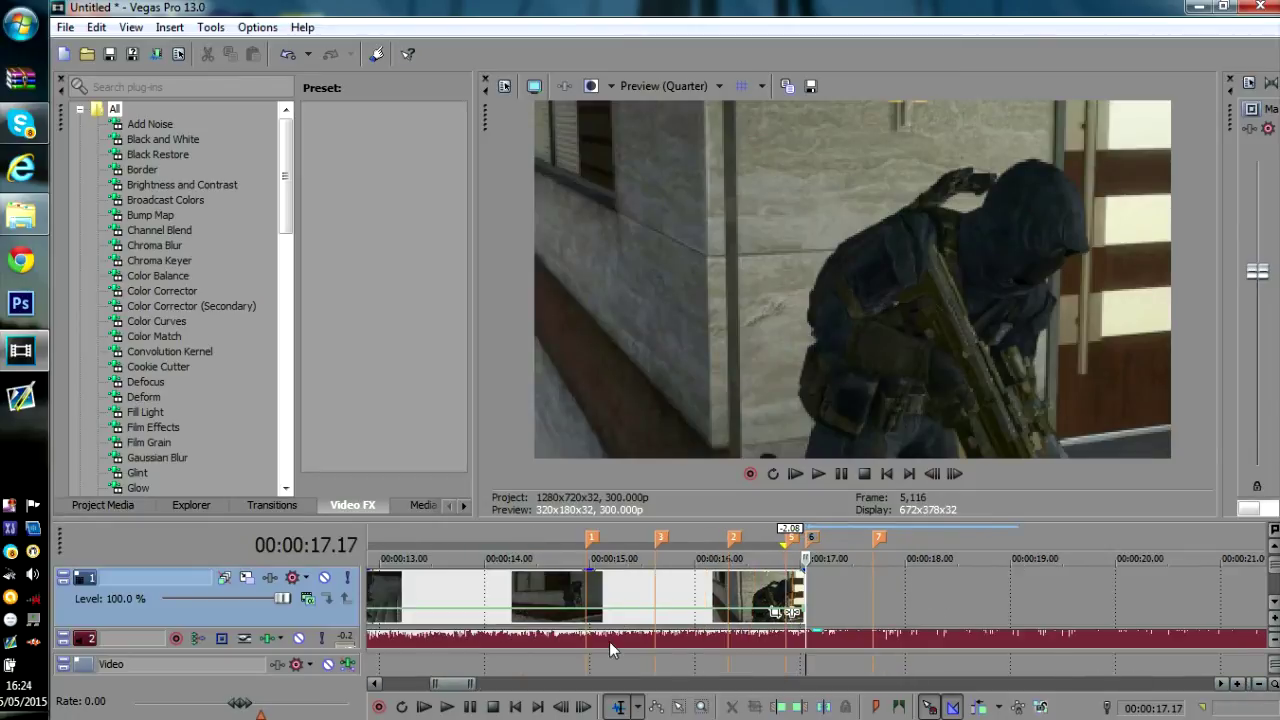
click(591, 540)
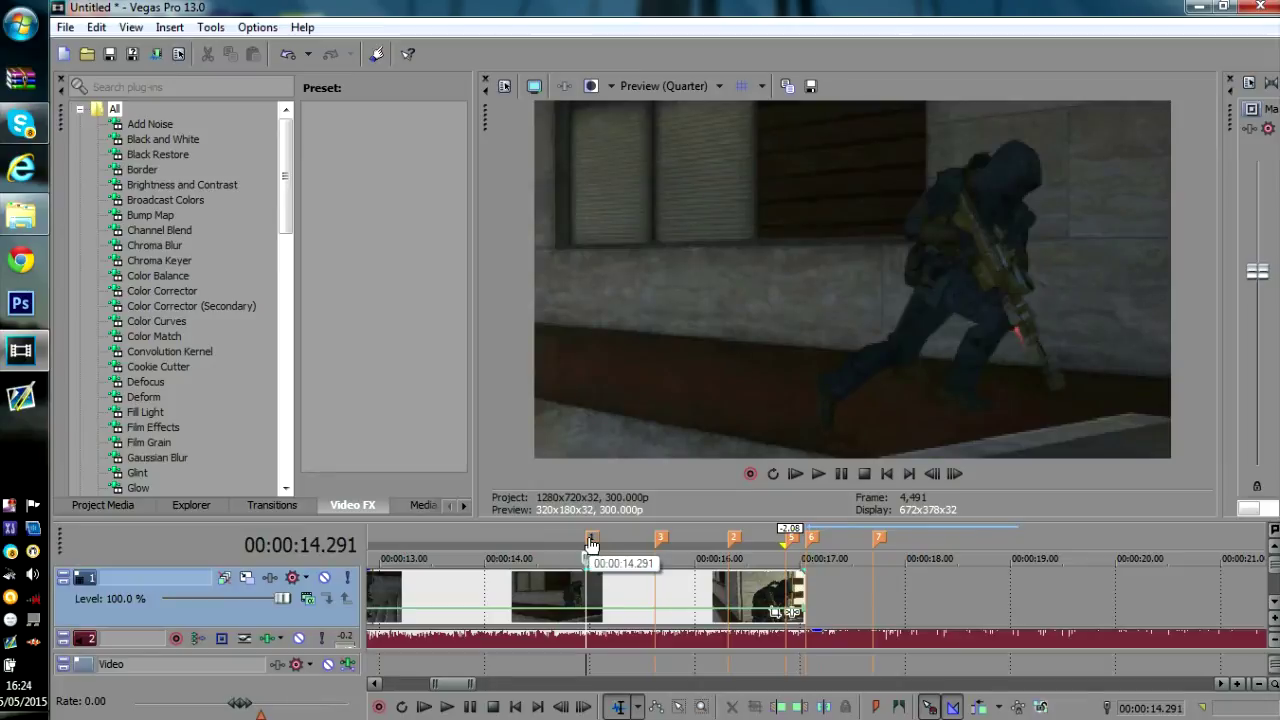
click(568, 612)
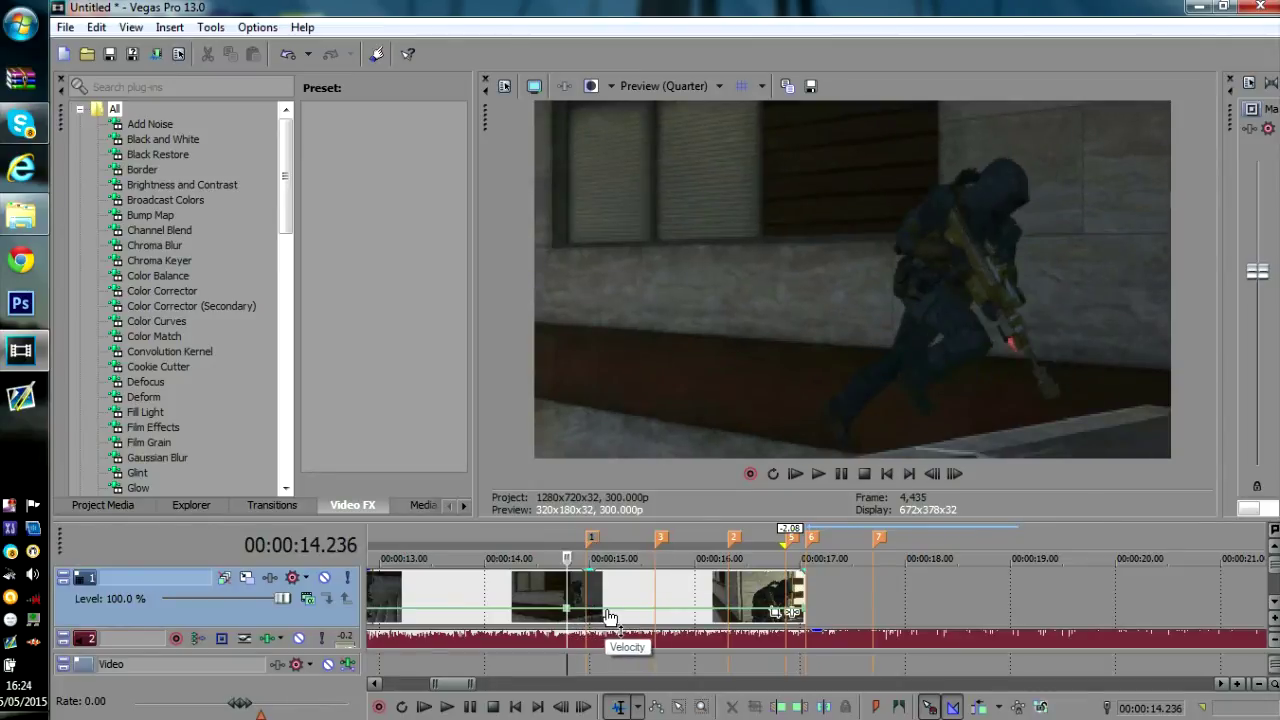
click(610, 617)
click(587, 617)
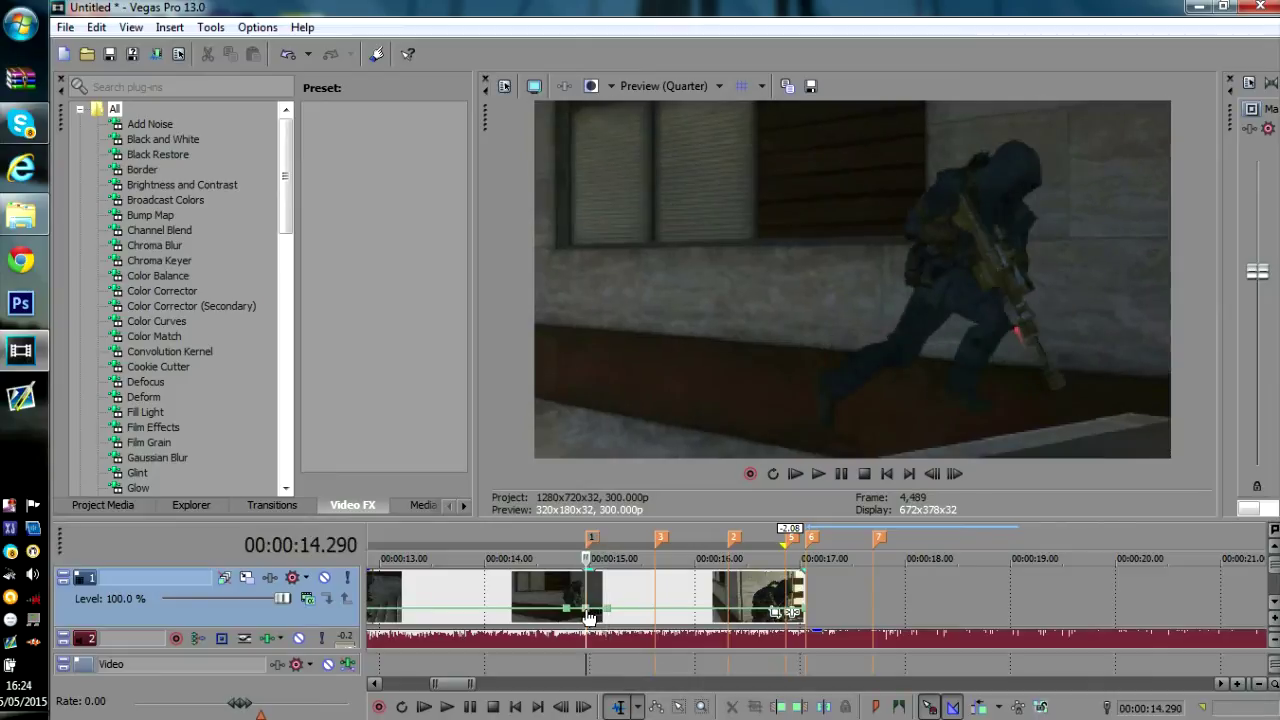
click(588, 618)
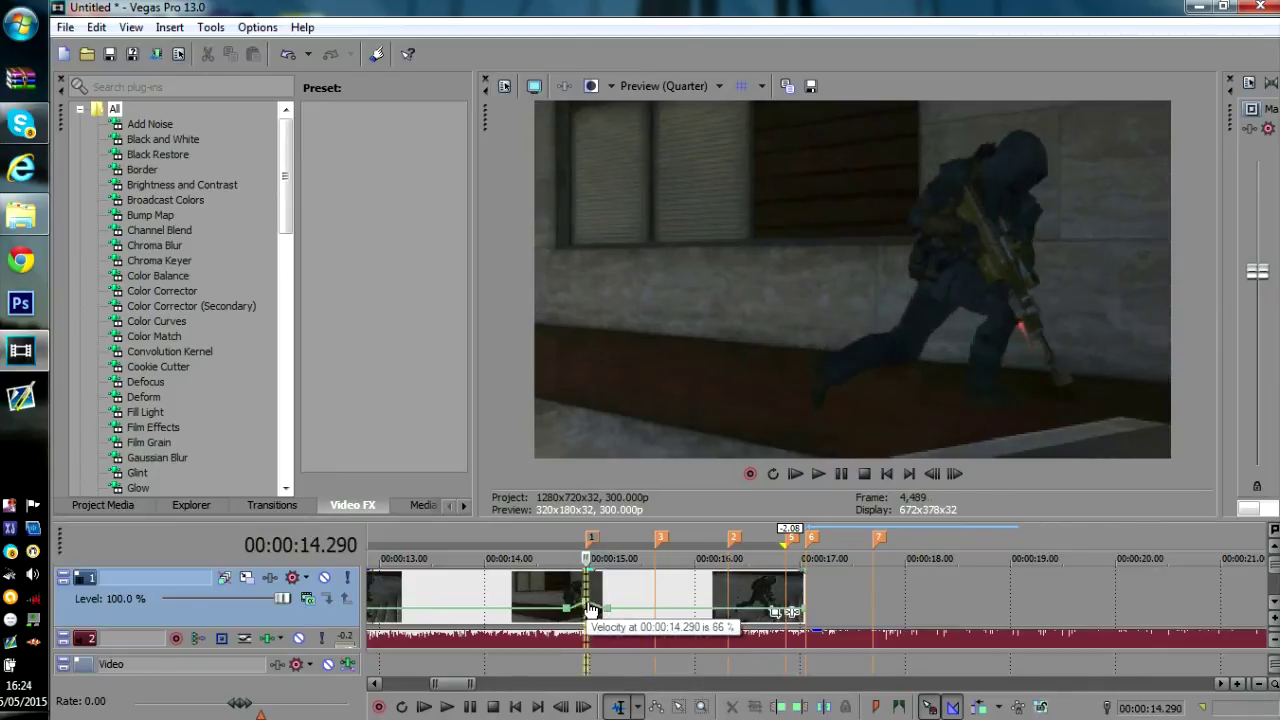
Drag the 14.29 s velocity point into reverse, raise it to 45 %, and preview it
drag(590, 618, 592, 632)
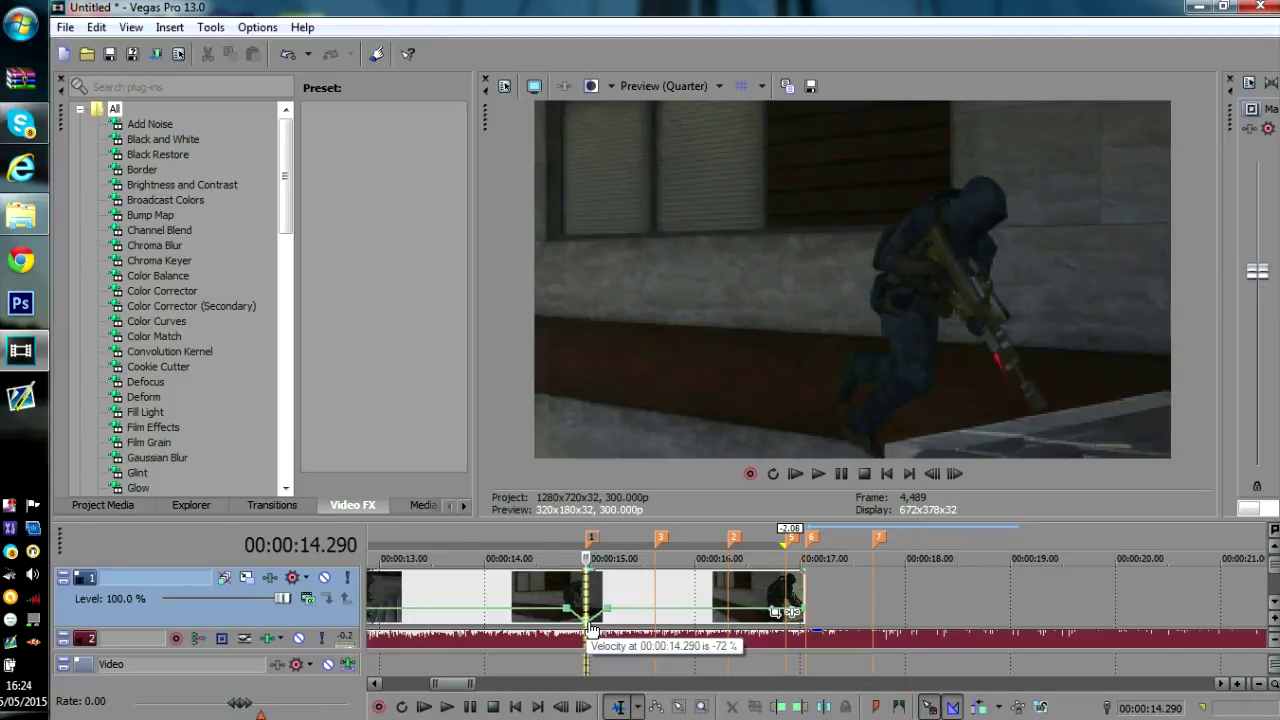
drag(592, 632, 590, 606)
click(550, 533)
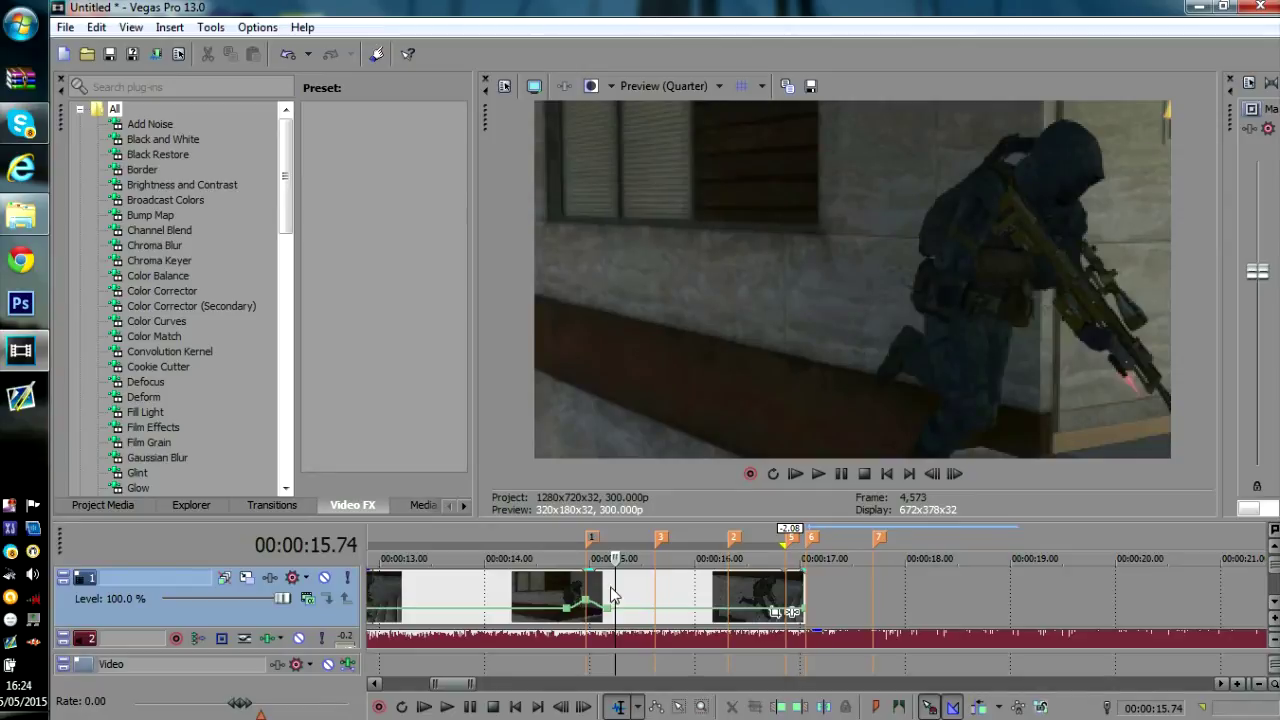
Raise the 14.29 s point to 121 % and add velocity peaks near 15.18 s and 16.1 s
drag(584, 598, 590, 600)
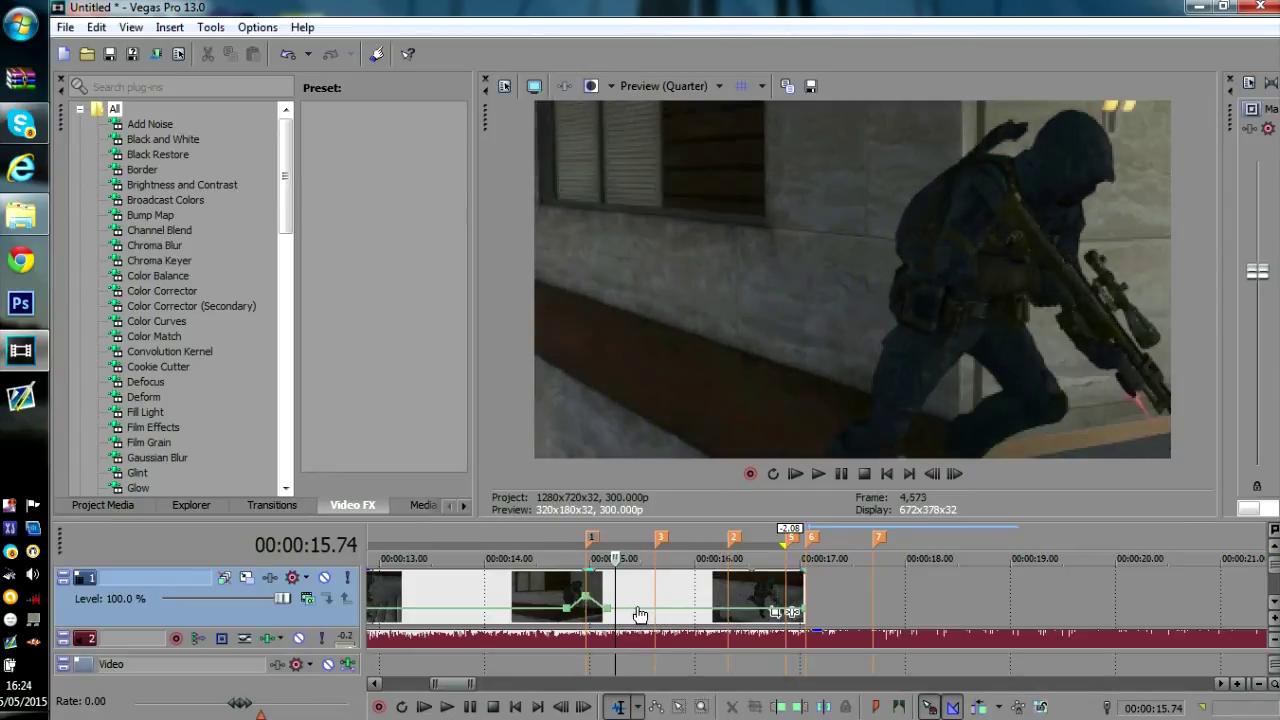
double_click(636, 608)
double_click(676, 608)
double_click(656, 608)
drag(656, 608, 655, 598)
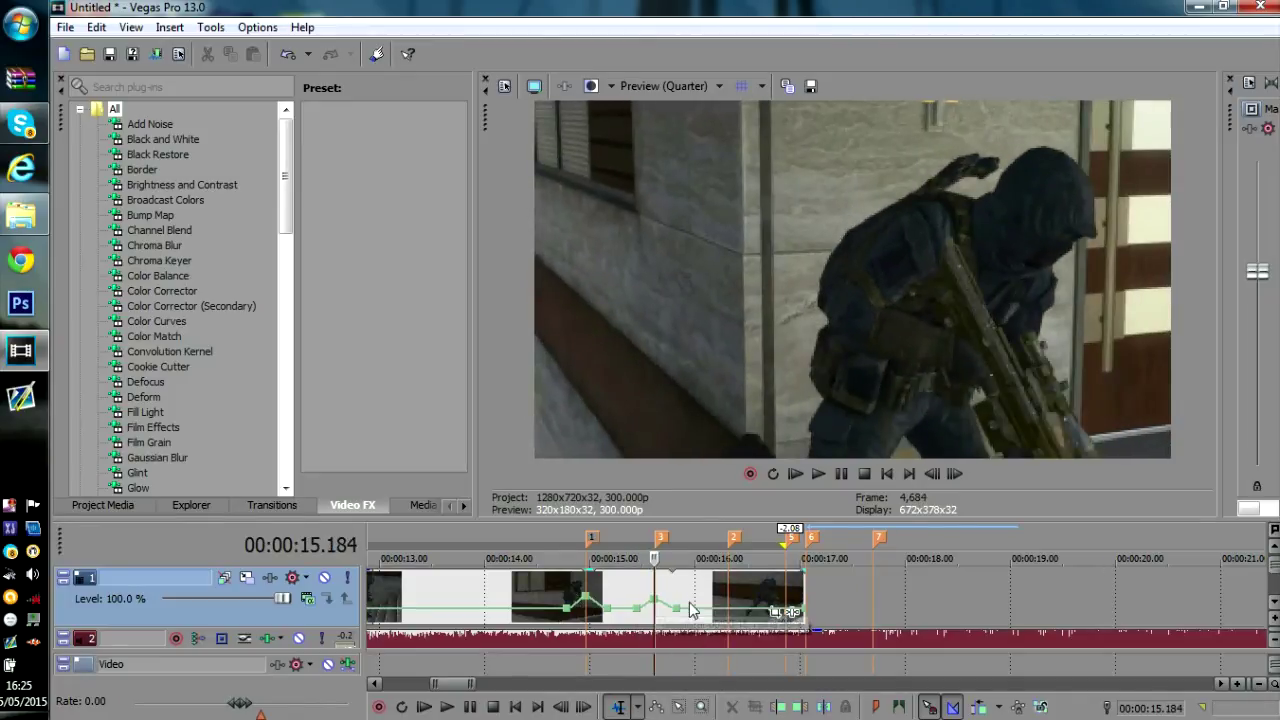
double_click(744, 608)
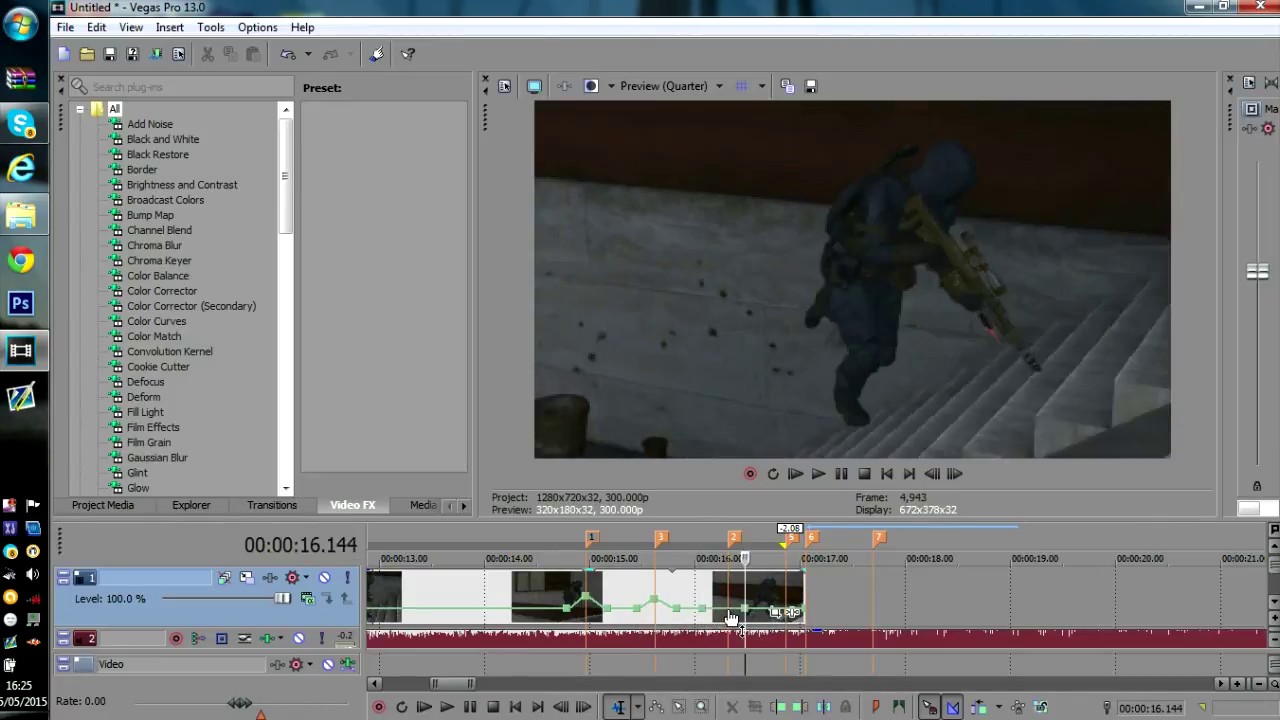
double_click(727, 608)
drag(727, 608, 727, 600)
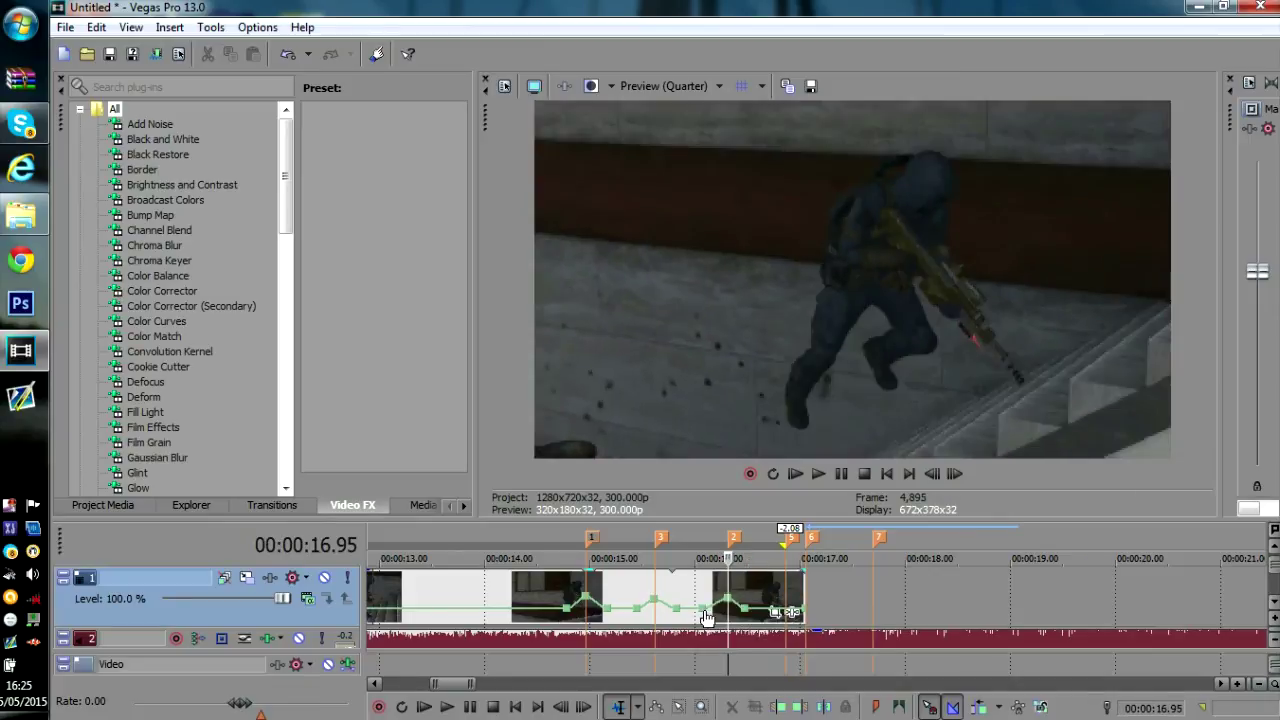
Remove marker 5 from the timeline
mouse_move(706, 617)
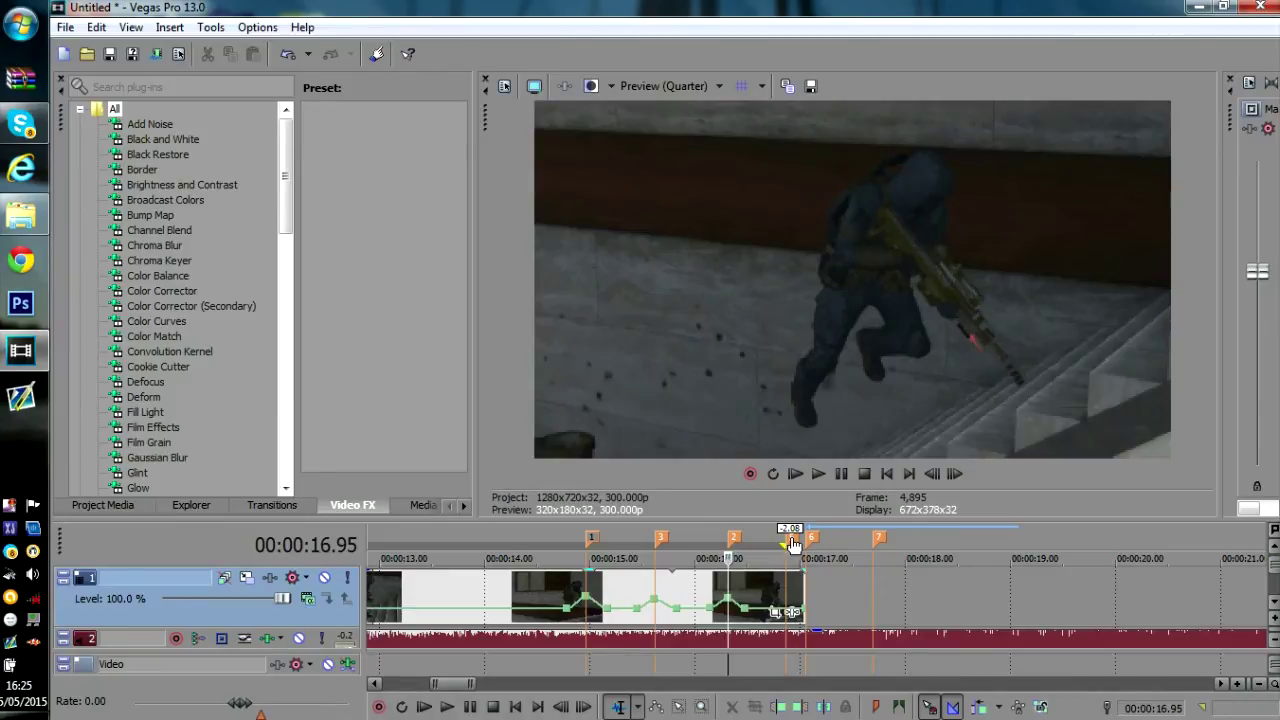
click(794, 539)
right_click(794, 539)
click(820, 602)
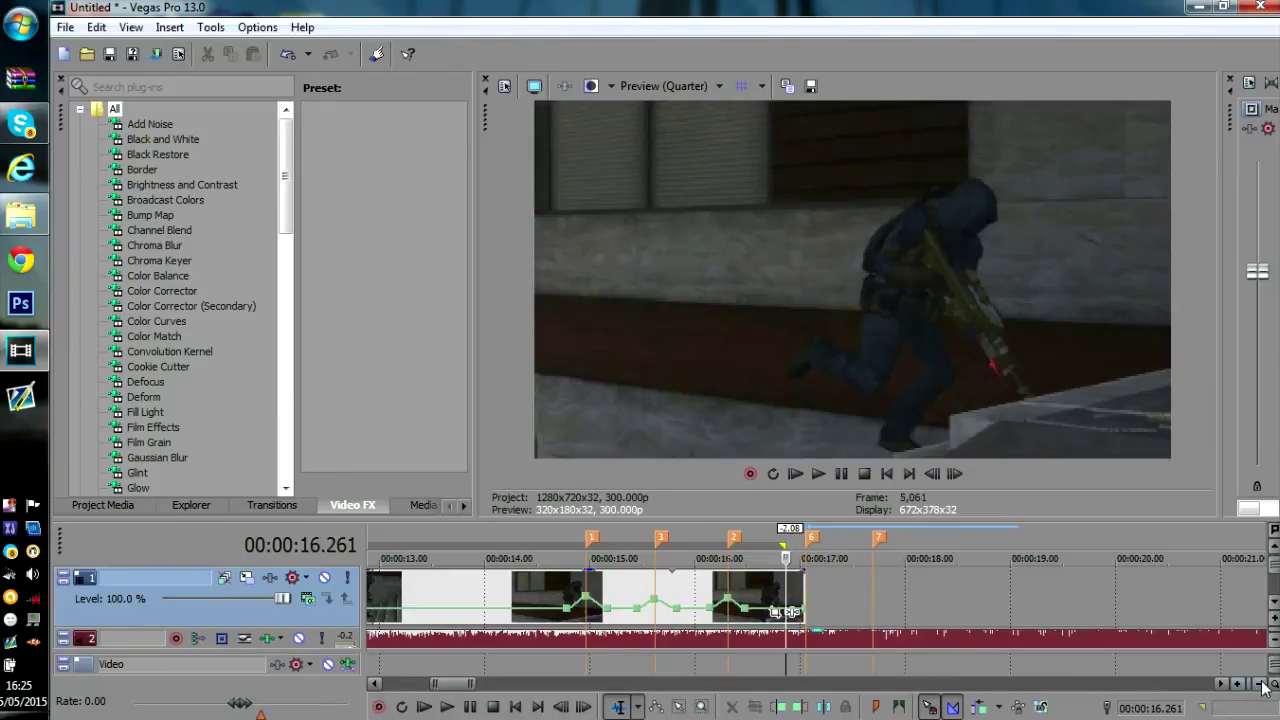
Mark 10.19 s to 17.15 s as the playback region, play it, and park the playhead at 14.22 s
scroll(790, 605, down, 5)
drag(592, 540, 830, 541)
key(space)
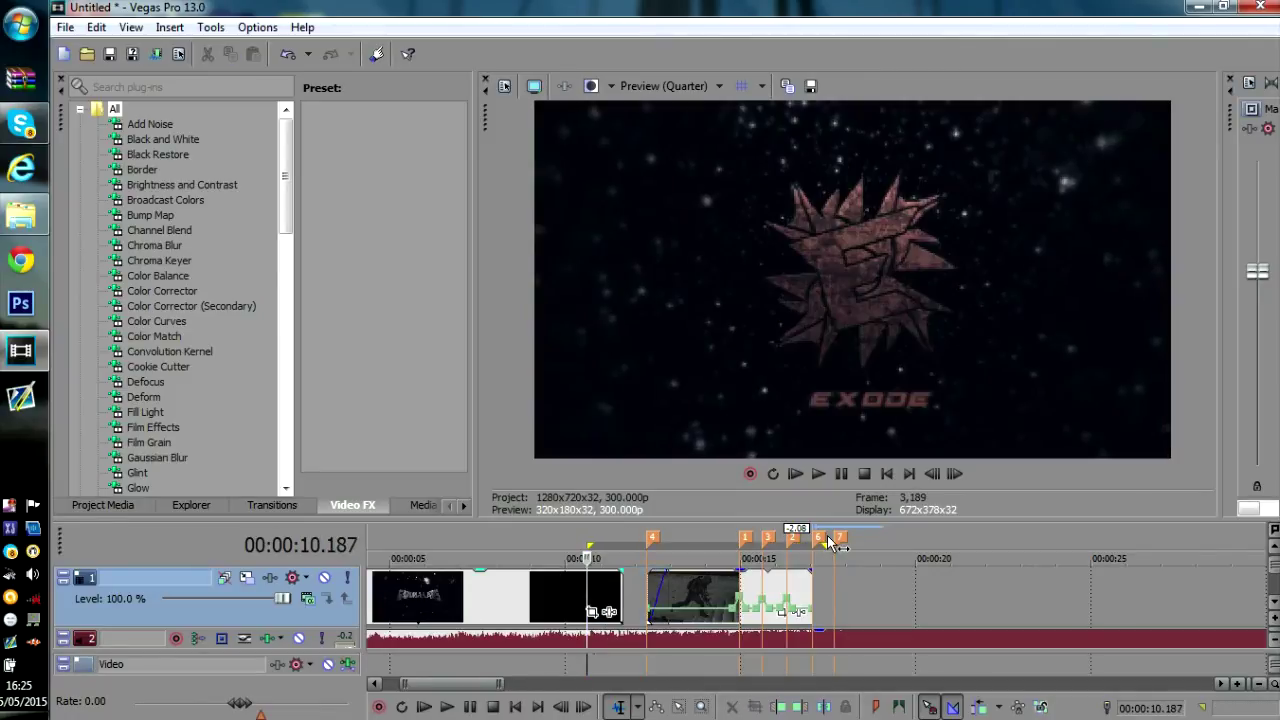
key(space)
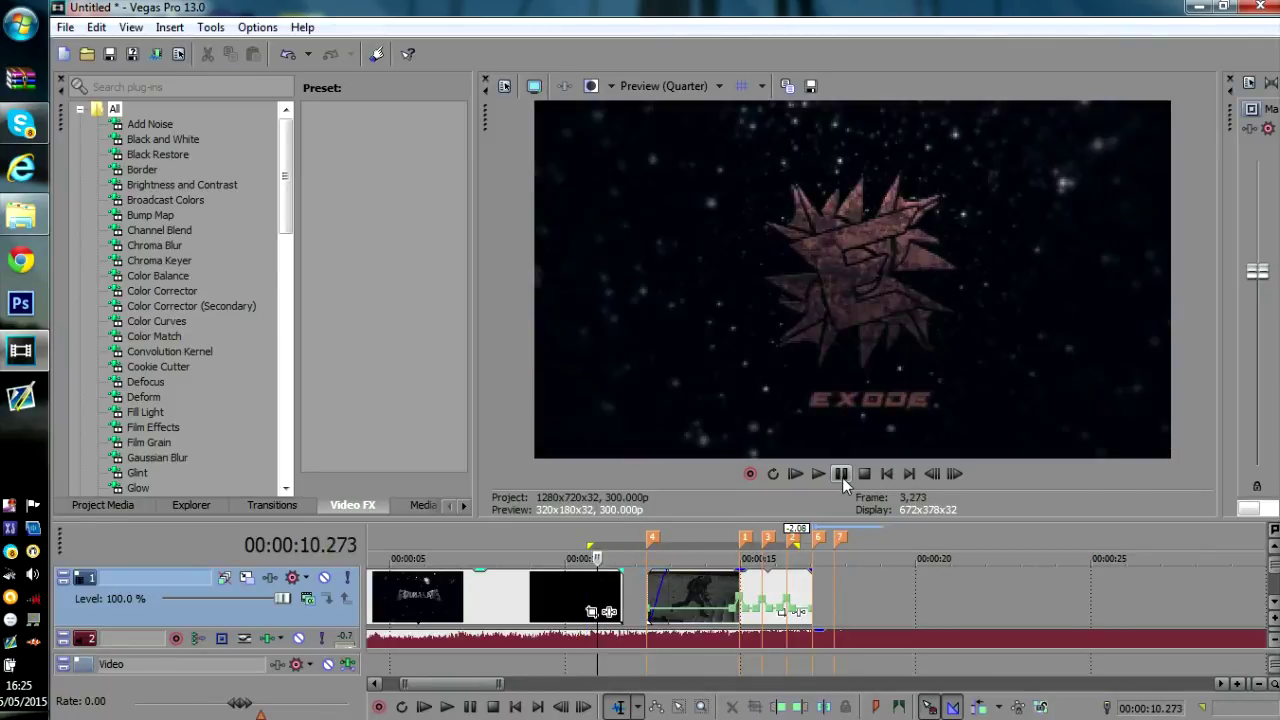
click(731, 552)
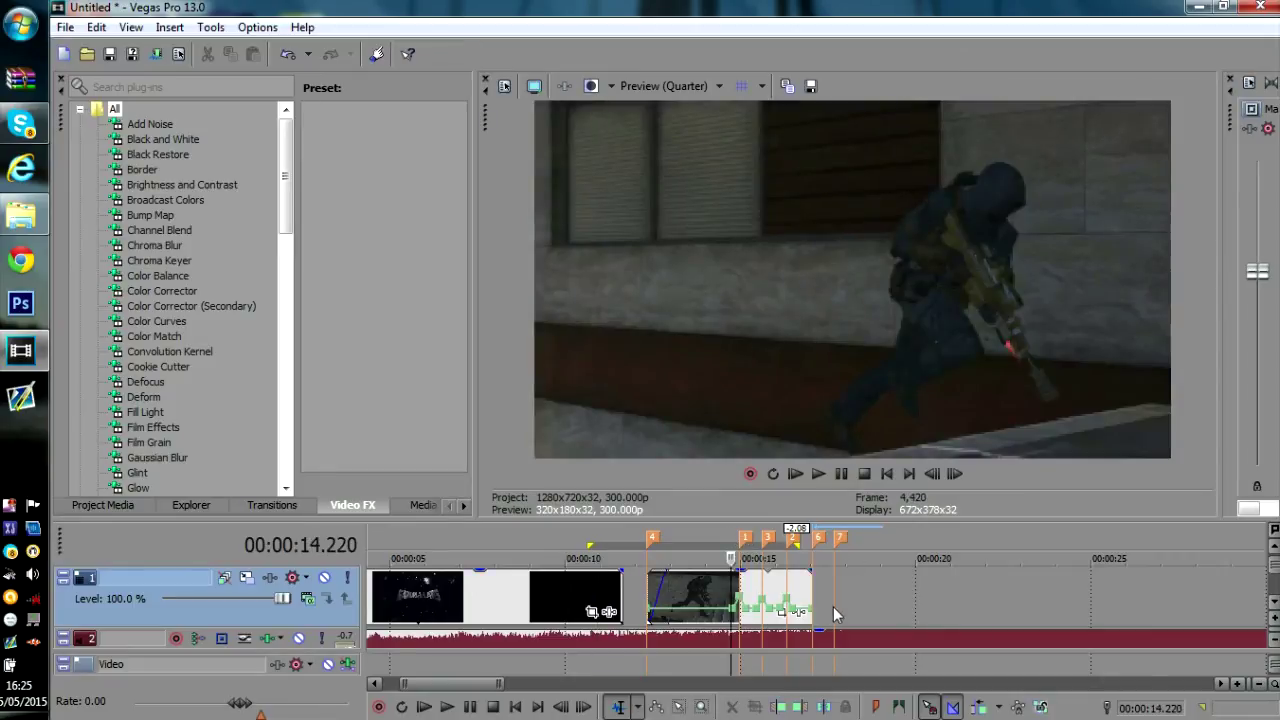
Zoom in, step frame by frame to 15.188 s, and select the gameplay clip there
click(1239, 684)
click(956, 476)
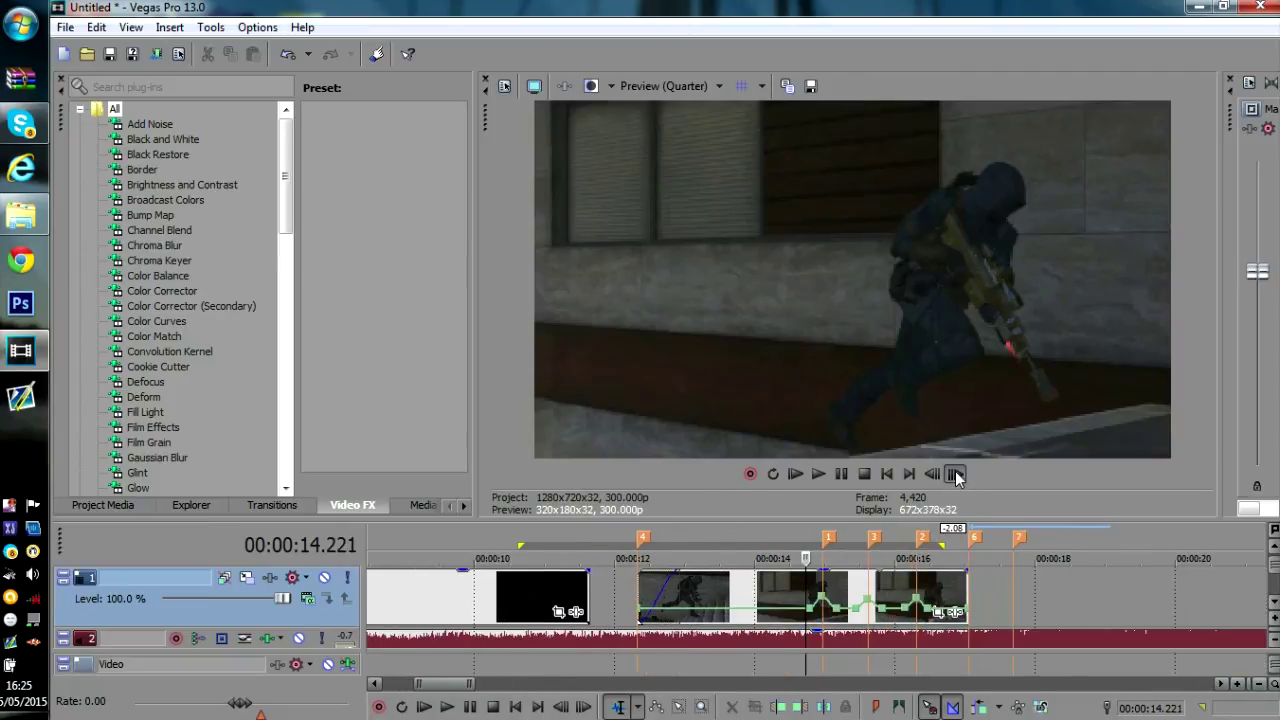
key(alt+Right)
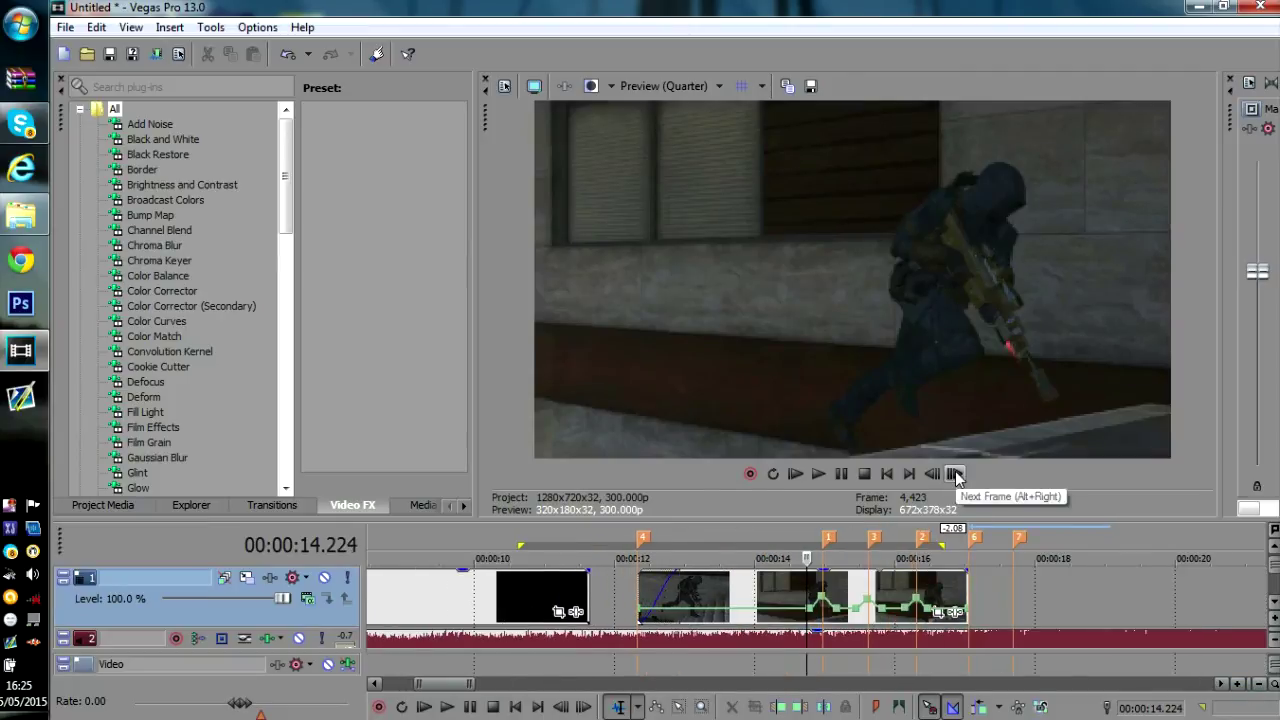
key(alt+Right)
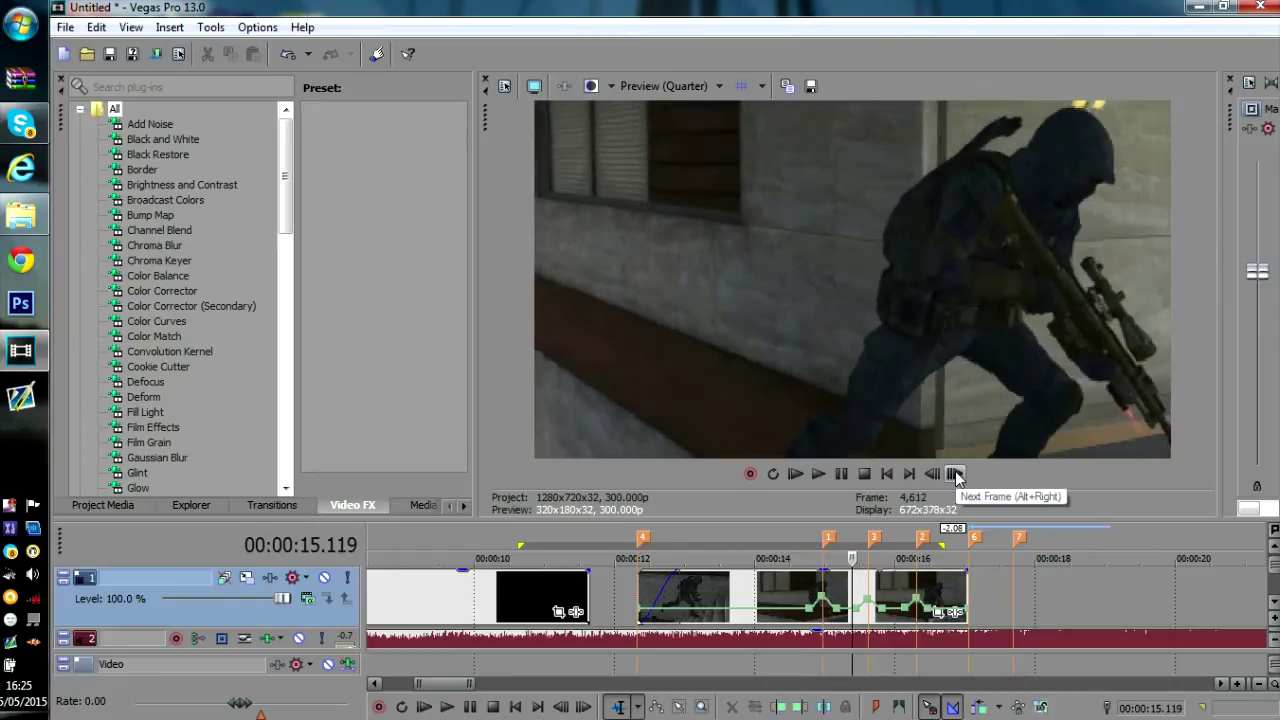
key(alt+Right)
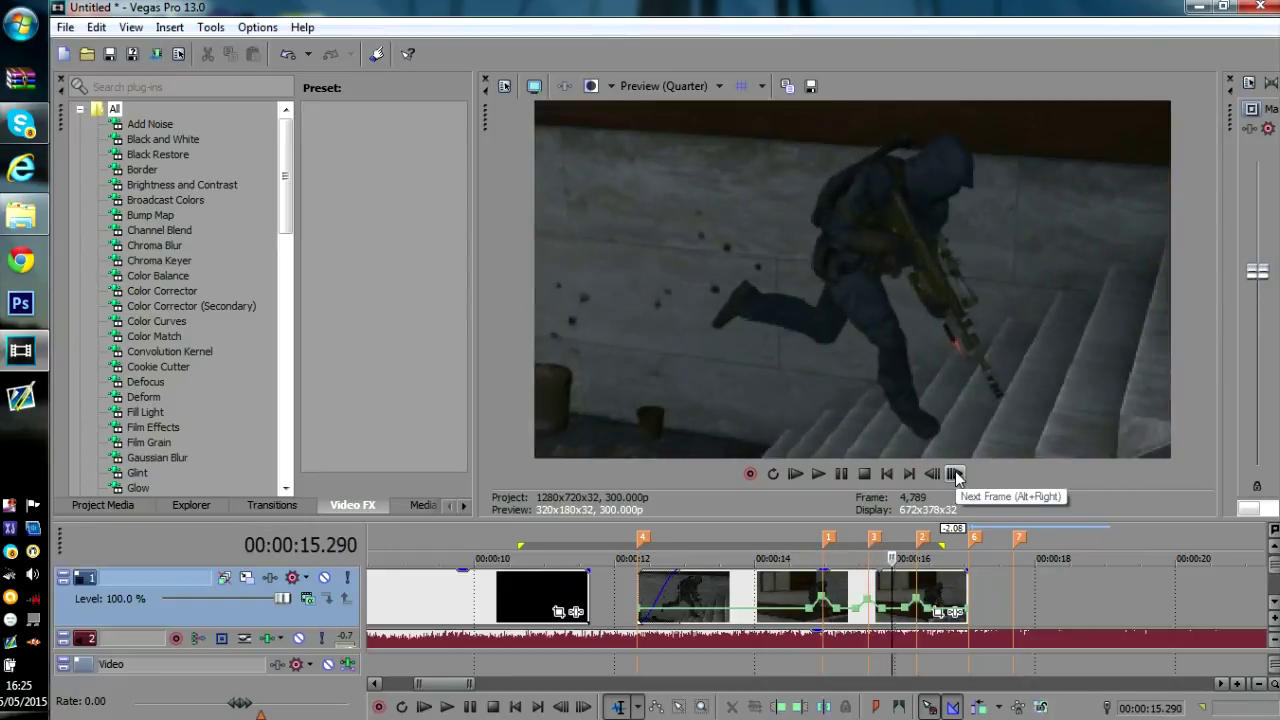
click(868, 590)
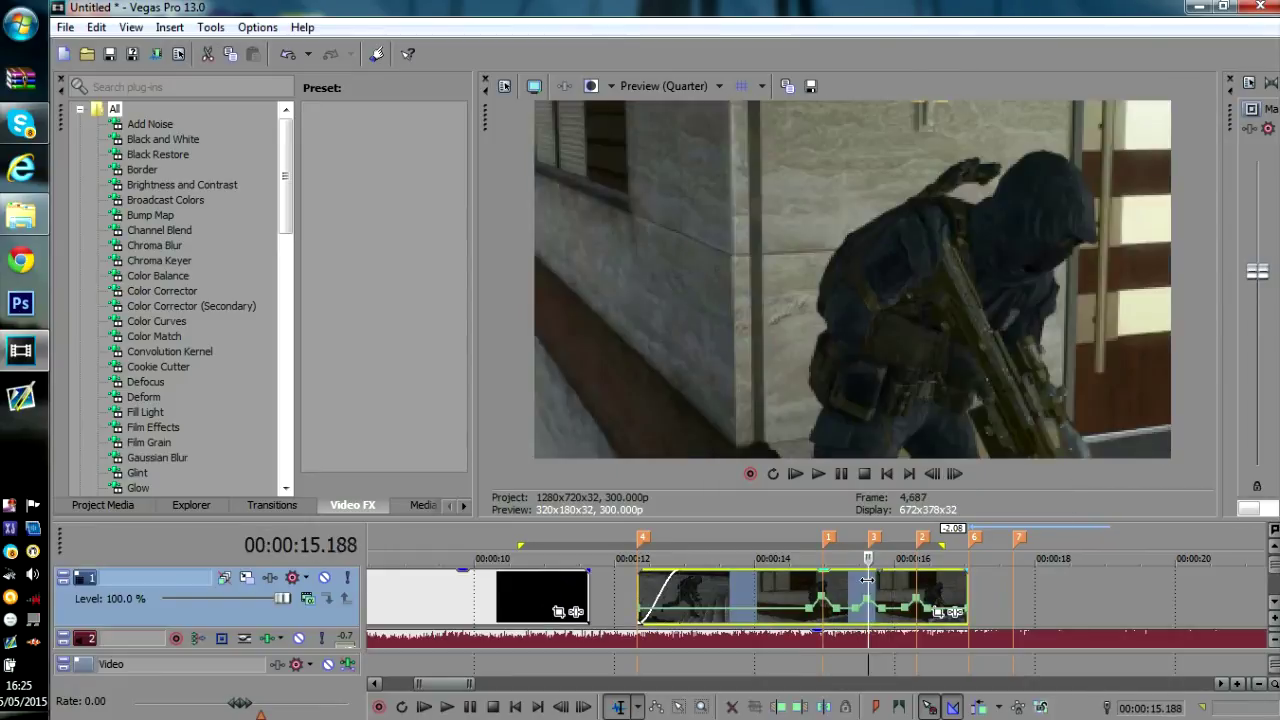
Split the clip at 15.188 s and delete the right-hand piece
key(s)
right_click(886, 588)
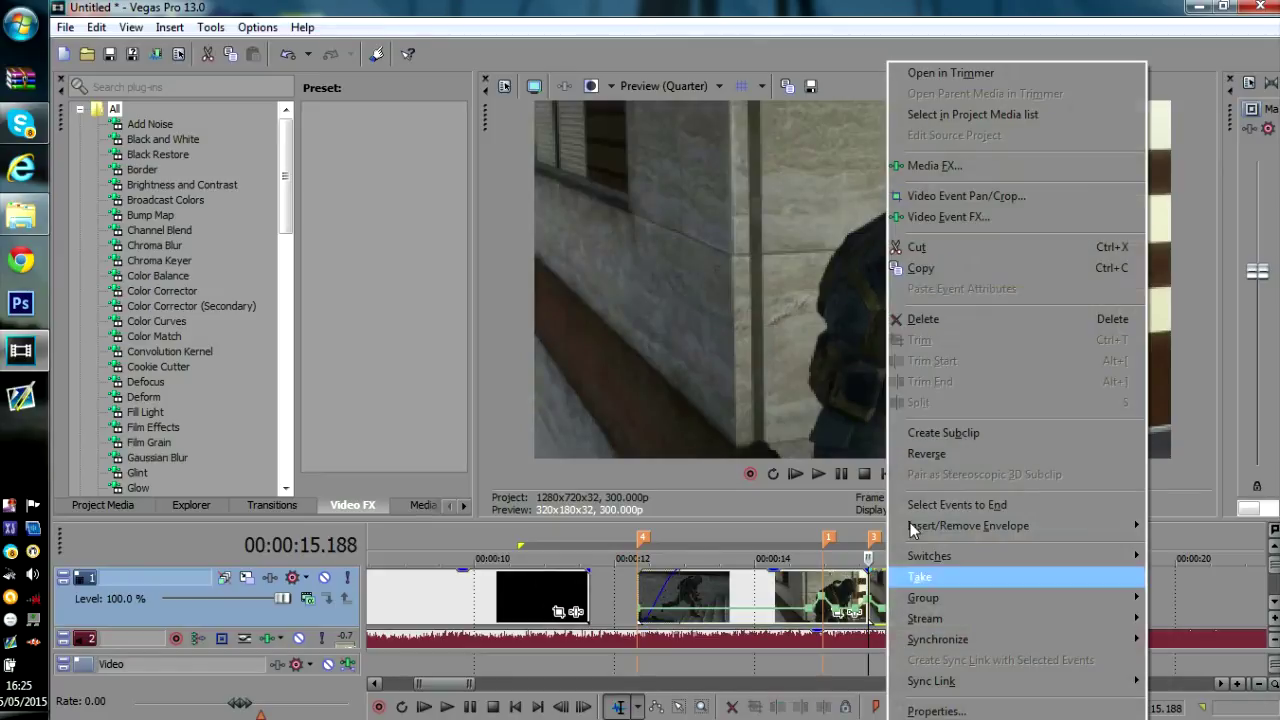
click(966, 320)
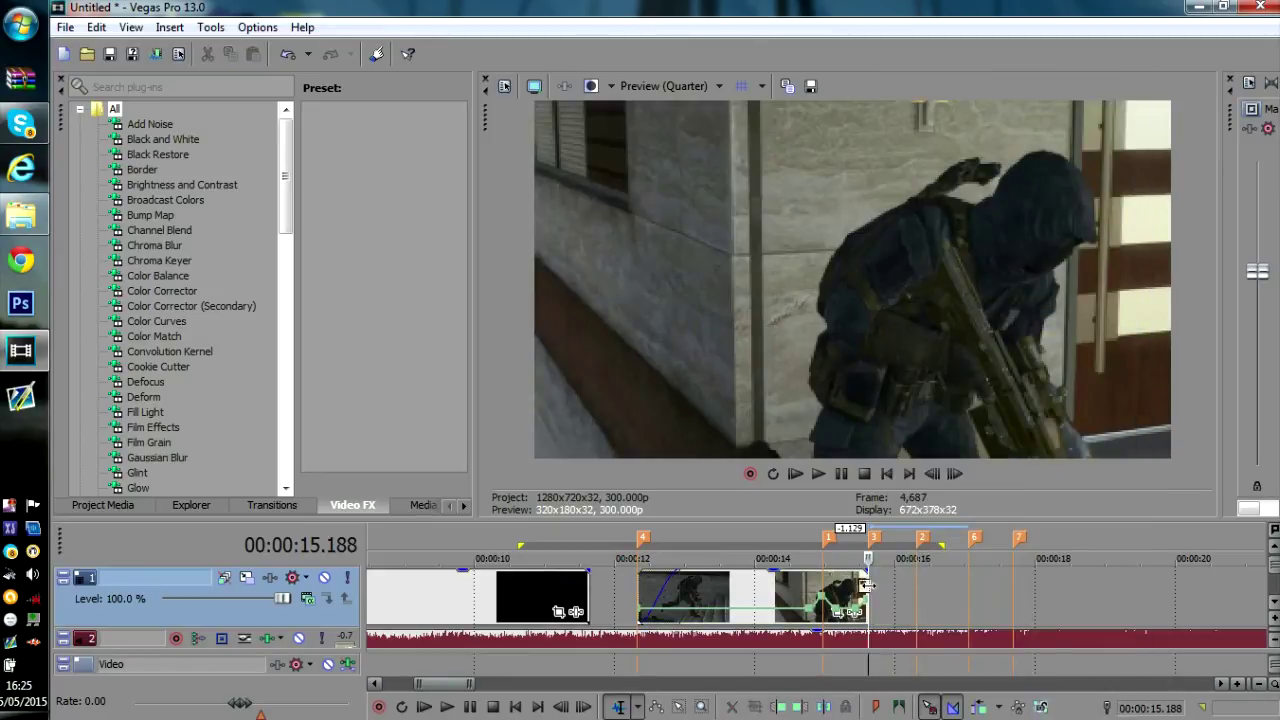
Delete markers 2, 6 and 7, then move the playhead to 13.293 s
right_click(923, 546)
click(958, 597)
right_click(979, 540)
click(1005, 598)
click(1020, 539)
right_click(1022, 537)
click(1050, 597)
click(753, 538)
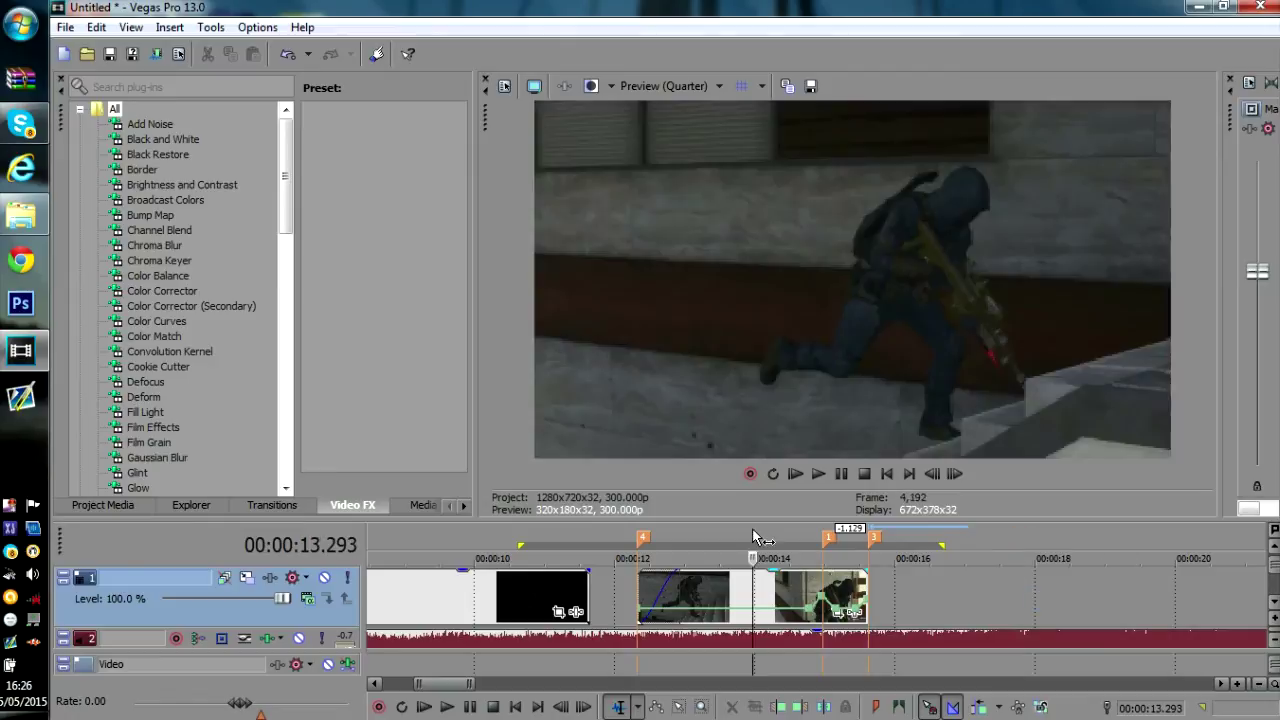
key(space)
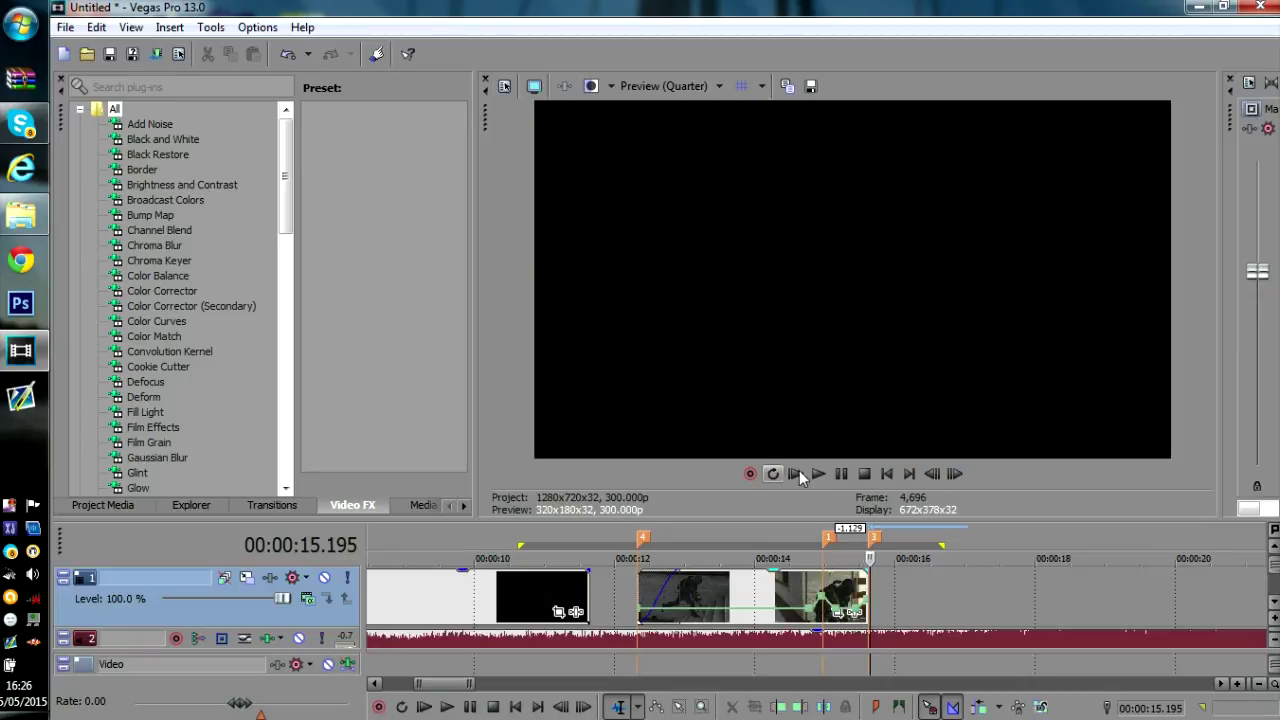
click(818, 474)
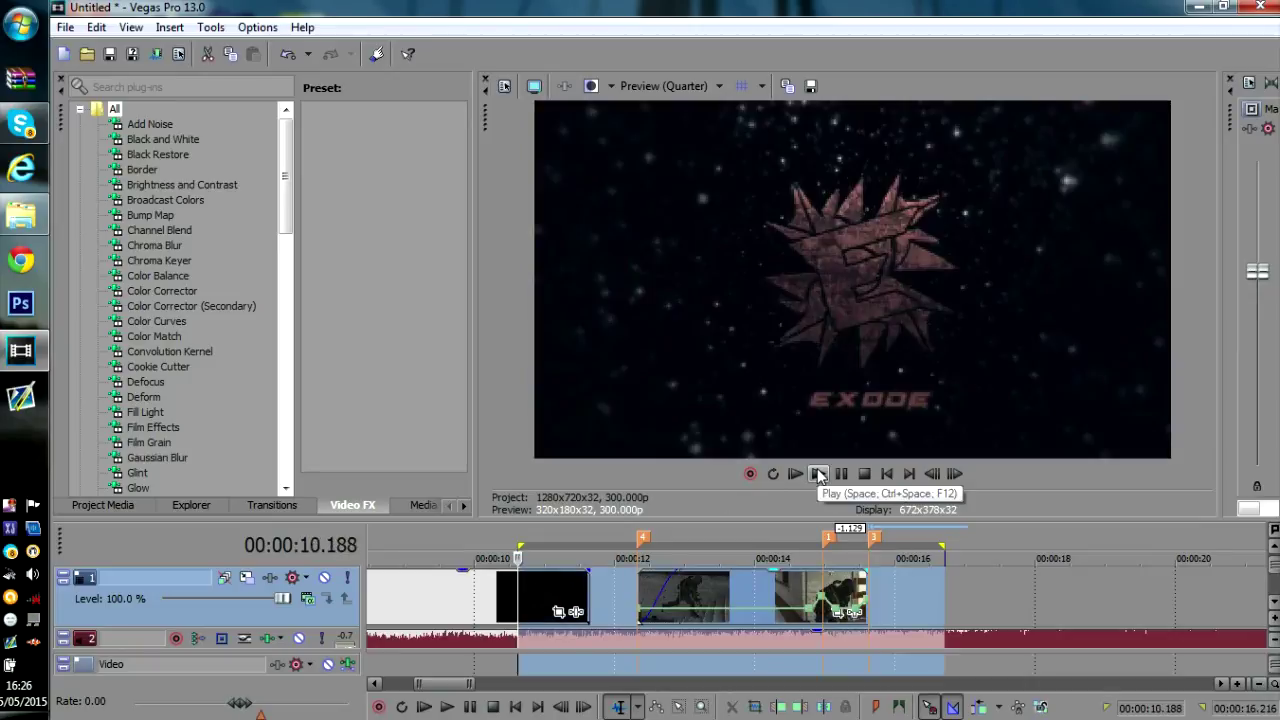
key(XF86AudioRaiseVolume)
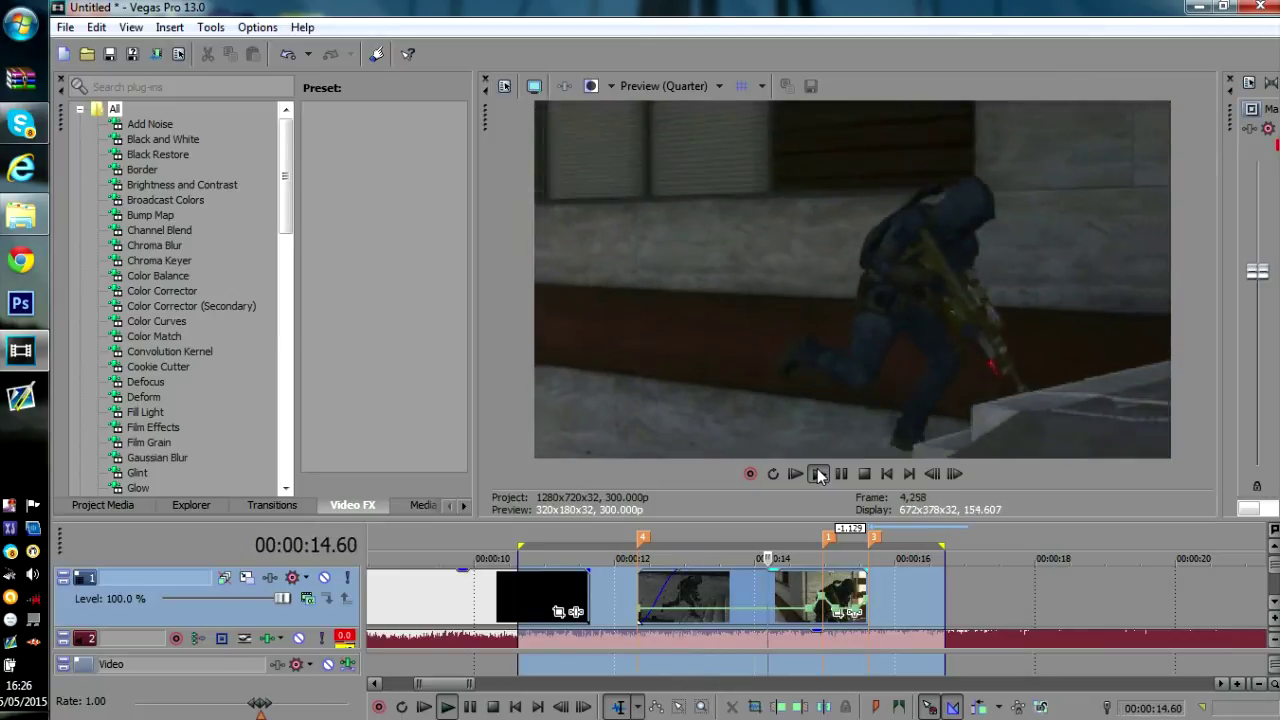
click(840, 474)
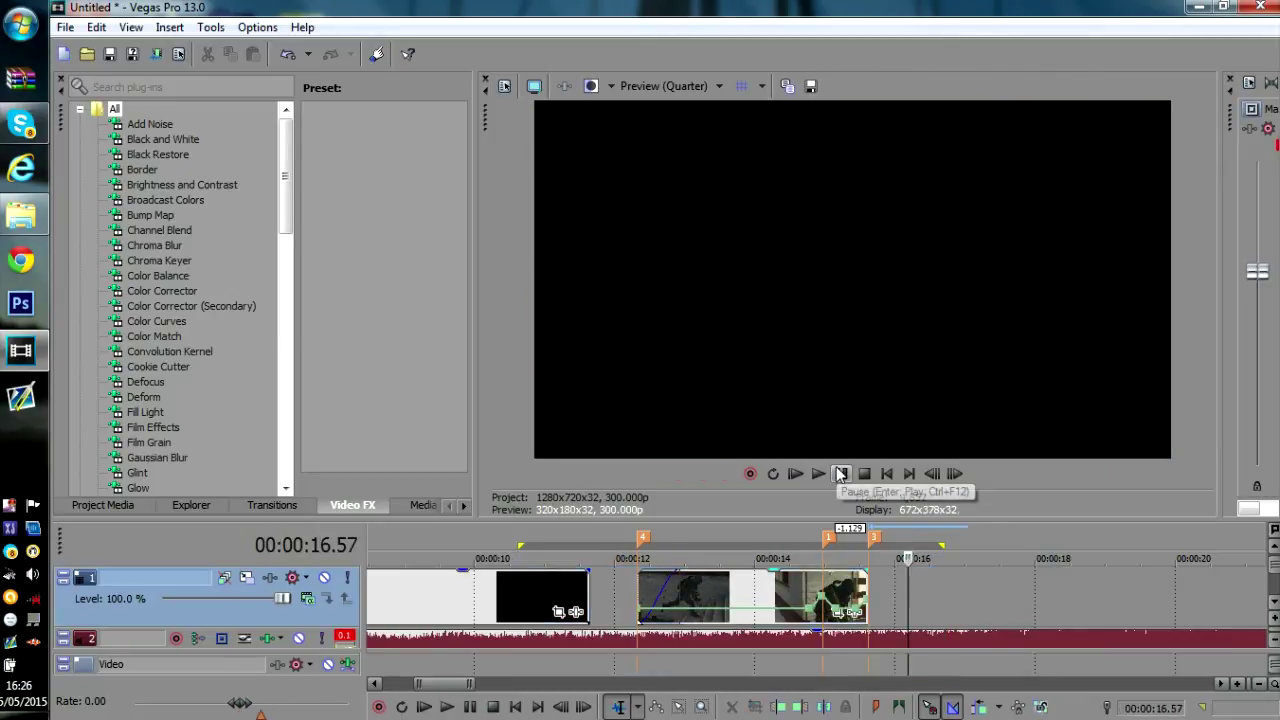
click(785, 540)
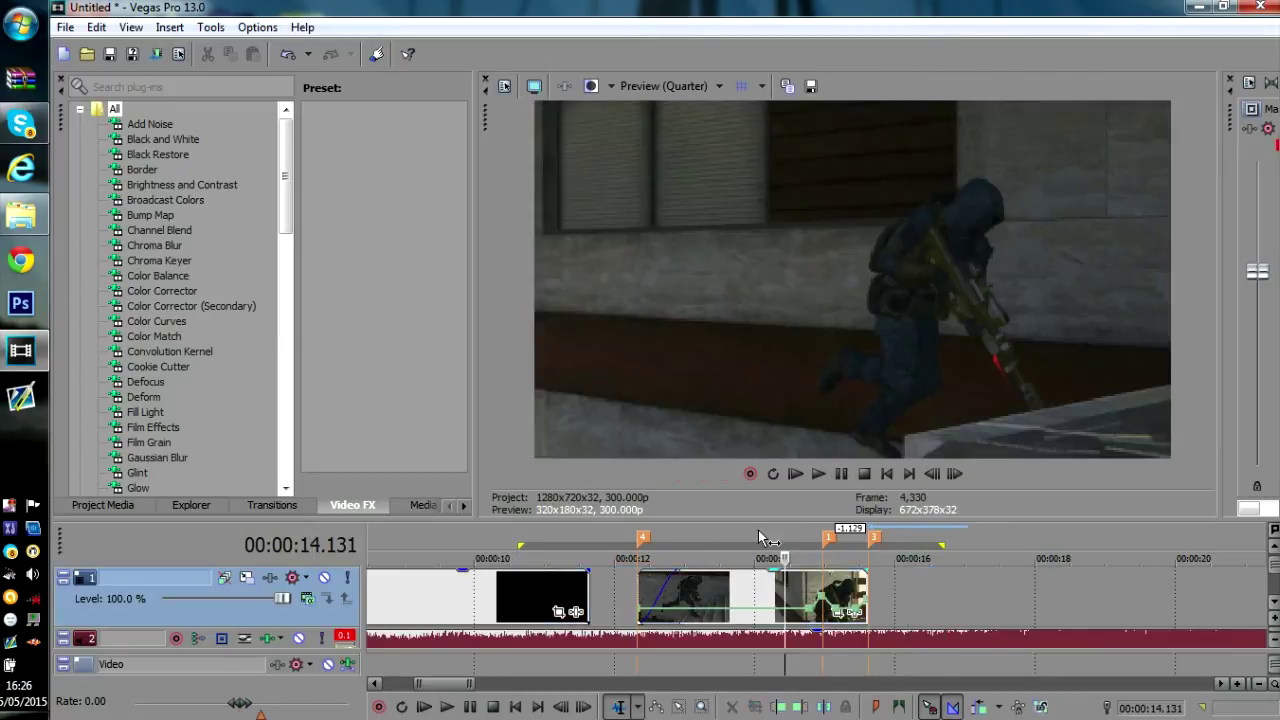
click(668, 542)
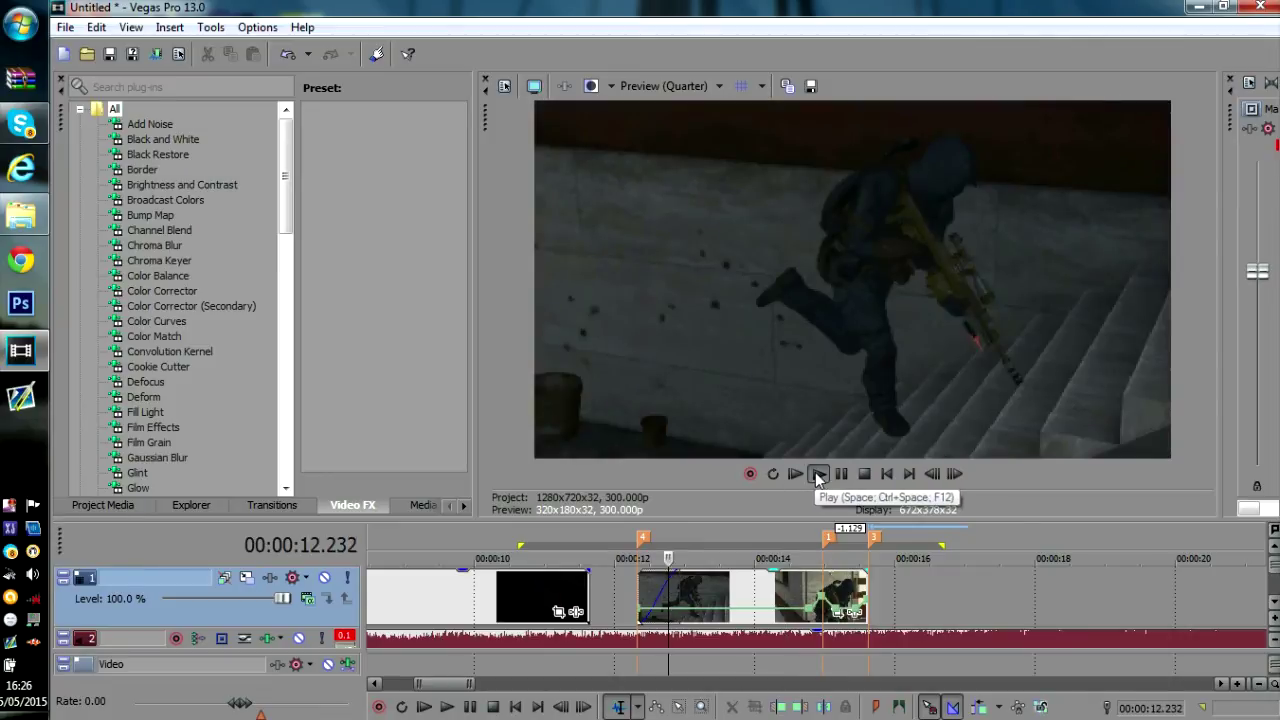
click(816, 476)
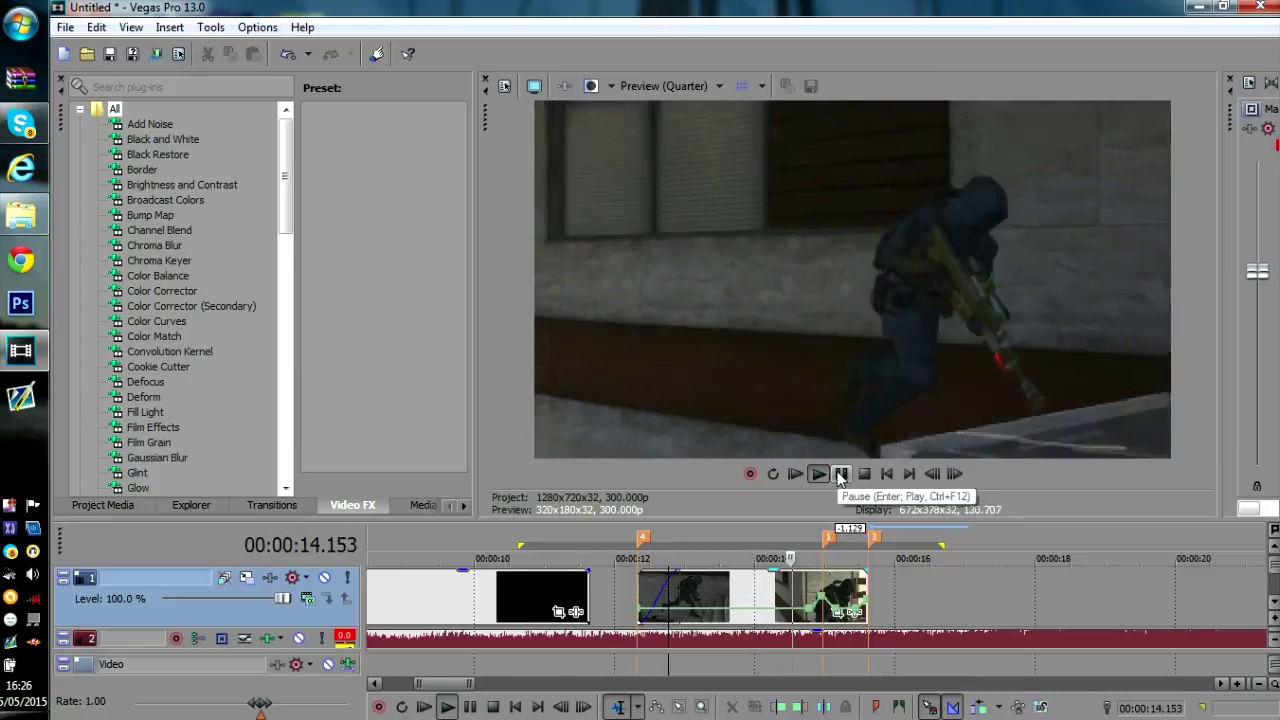
click(874, 543)
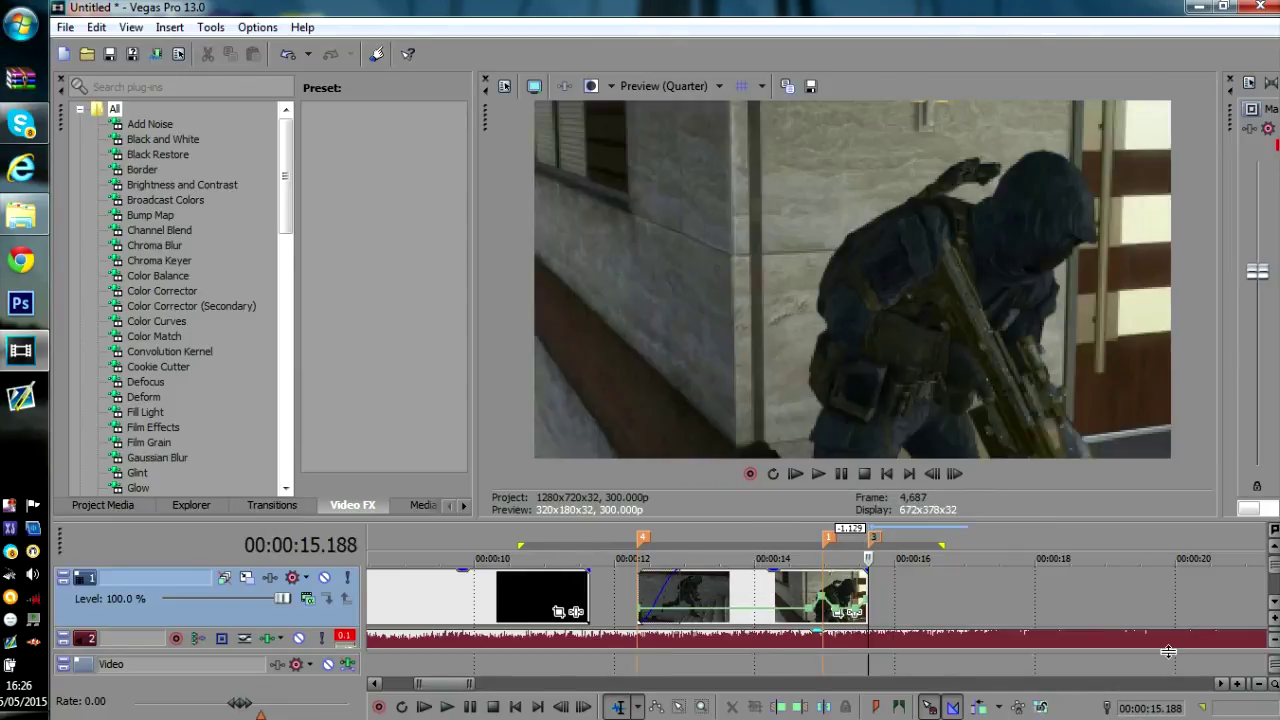
Zoom in on the end of the speed-ramped clip to inspect its velocity ramp around 14.2–15.7 s, then zoom back out
click(1238, 685)
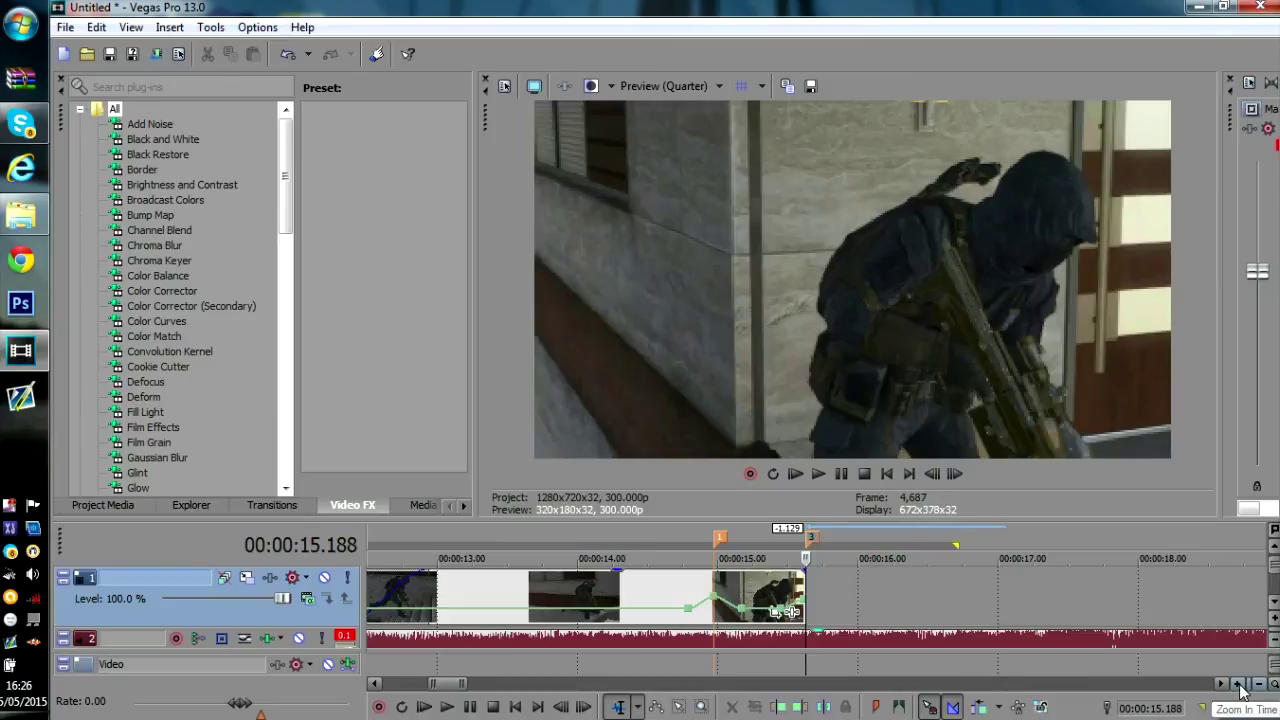
click(681, 543)
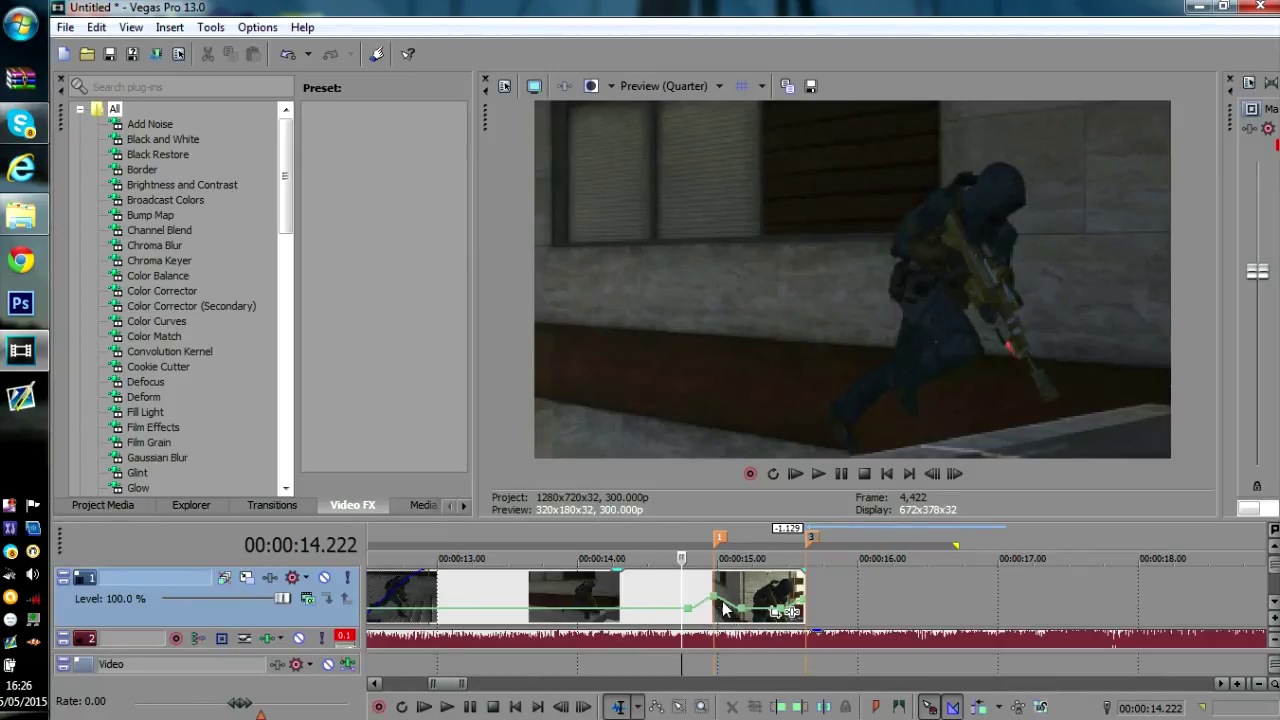
mouse_move(717, 607)
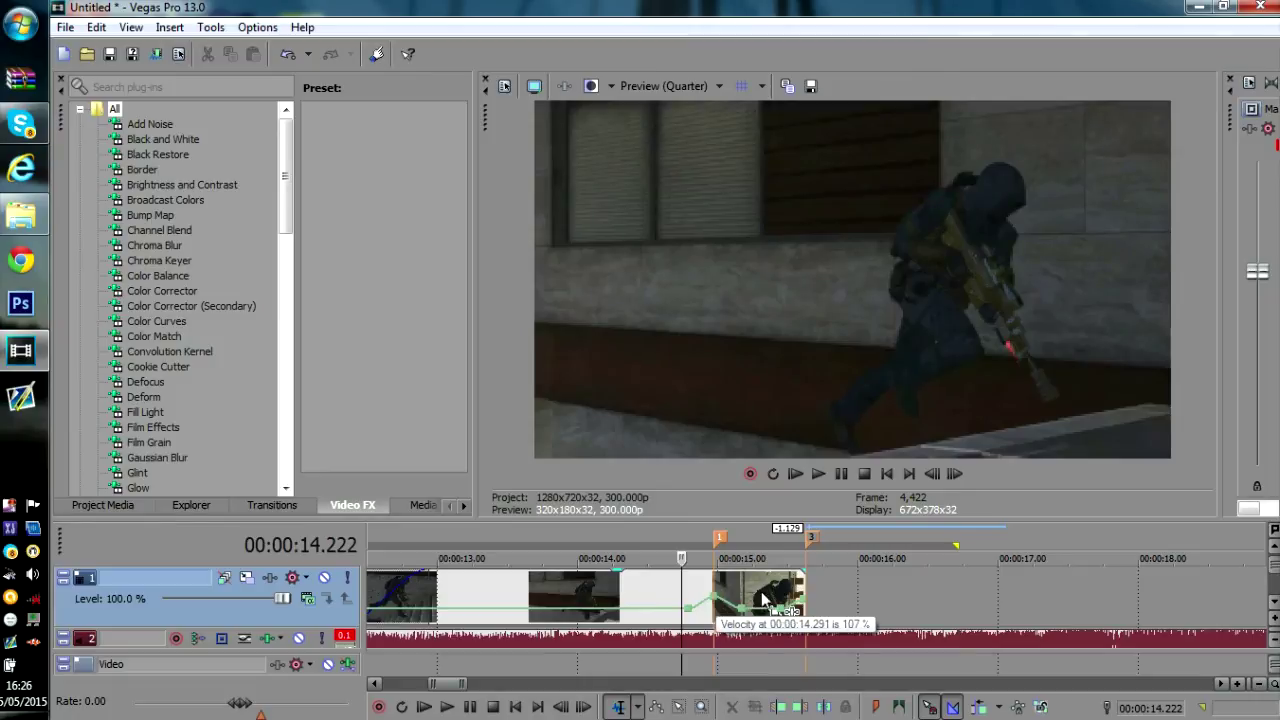
click(753, 545)
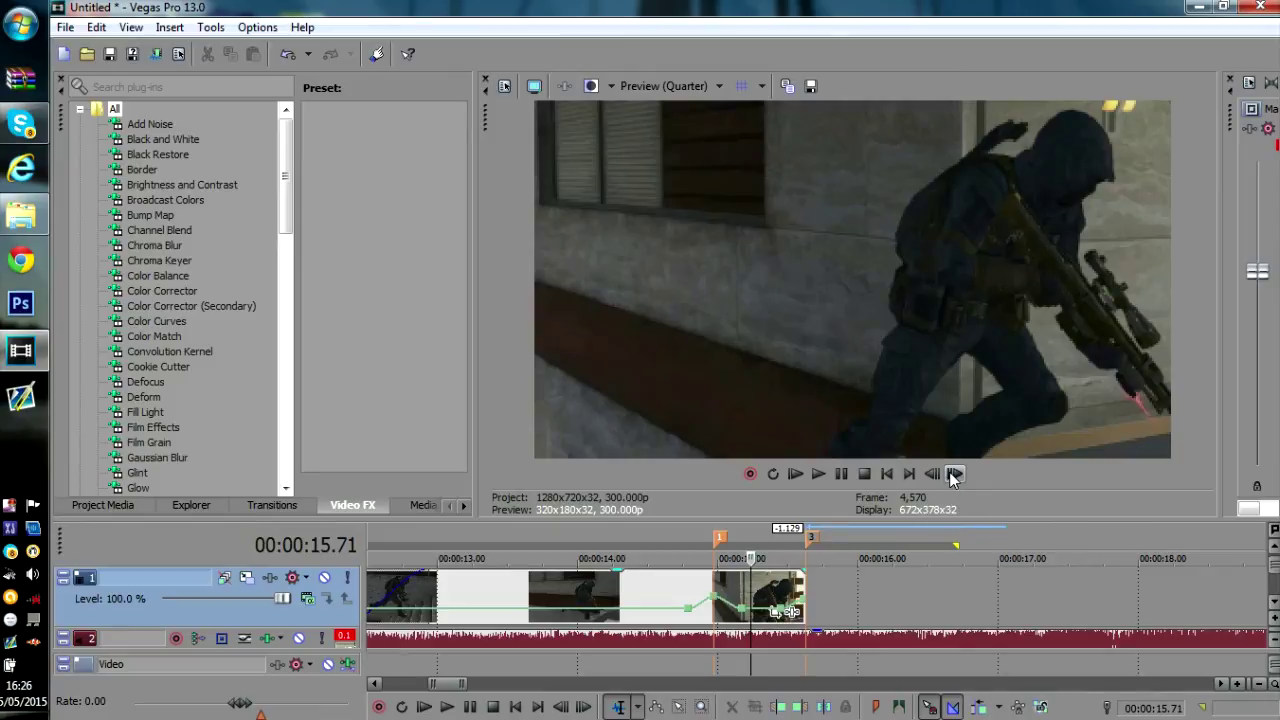
click(776, 583)
click(1236, 684)
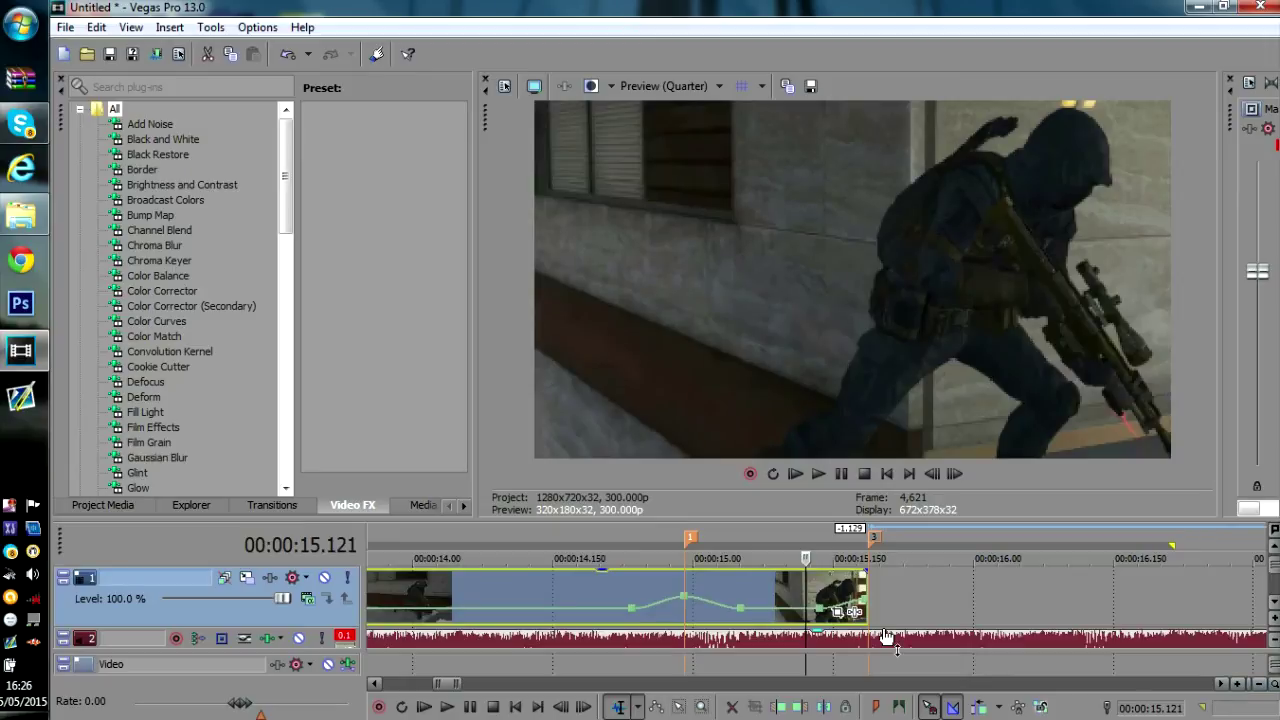
mouse_move(808, 614)
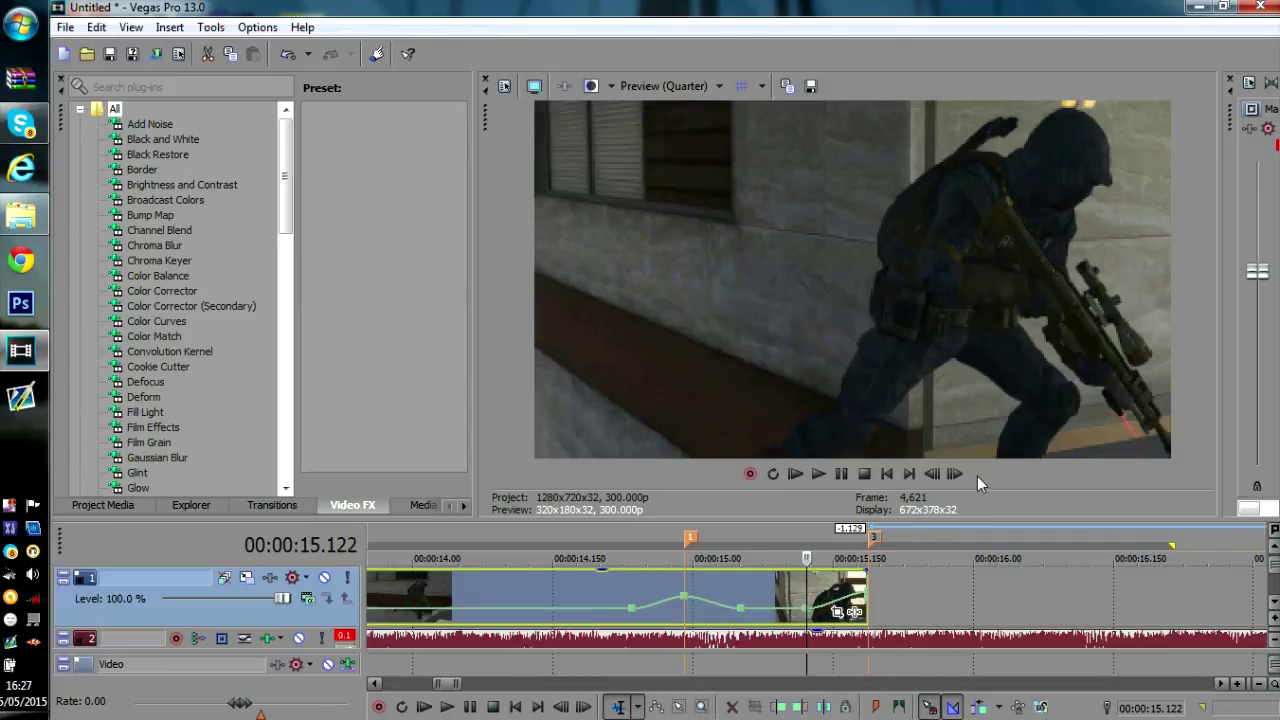
click(1259, 688)
click(1259, 688)
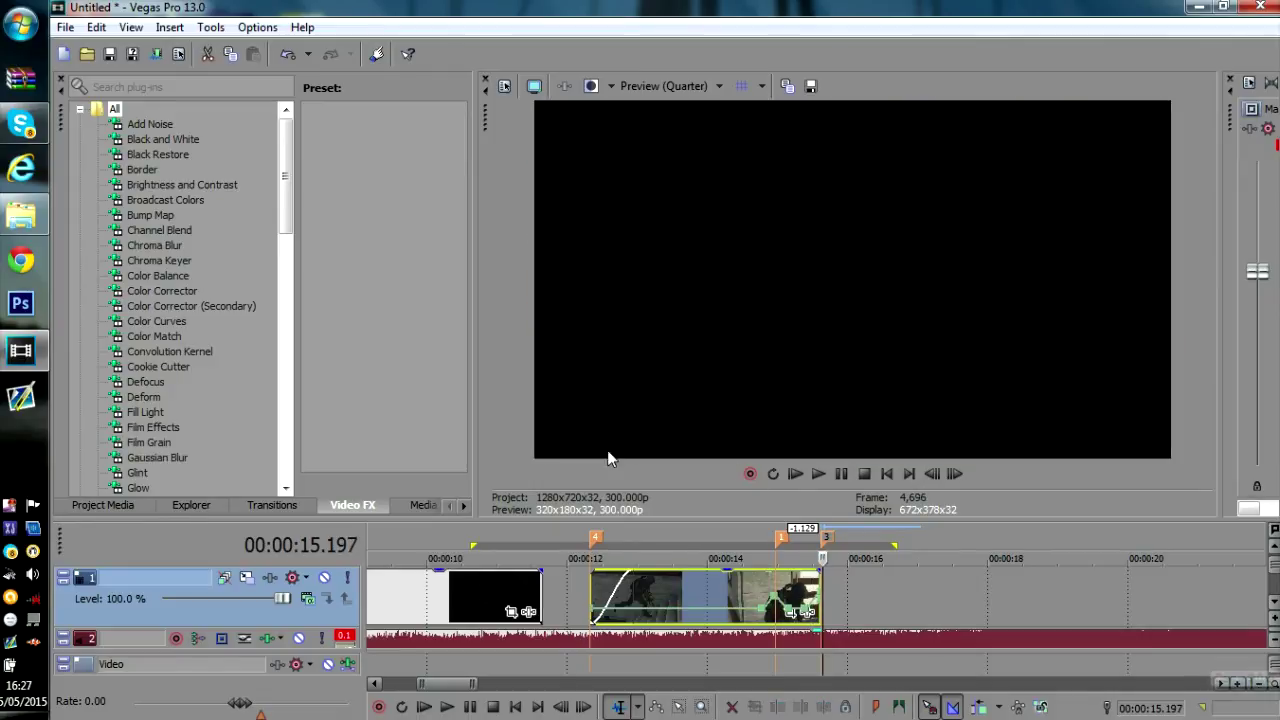
Open the CLIP gameplay file so it lands on the video track after the ramped clip
click(64, 27)
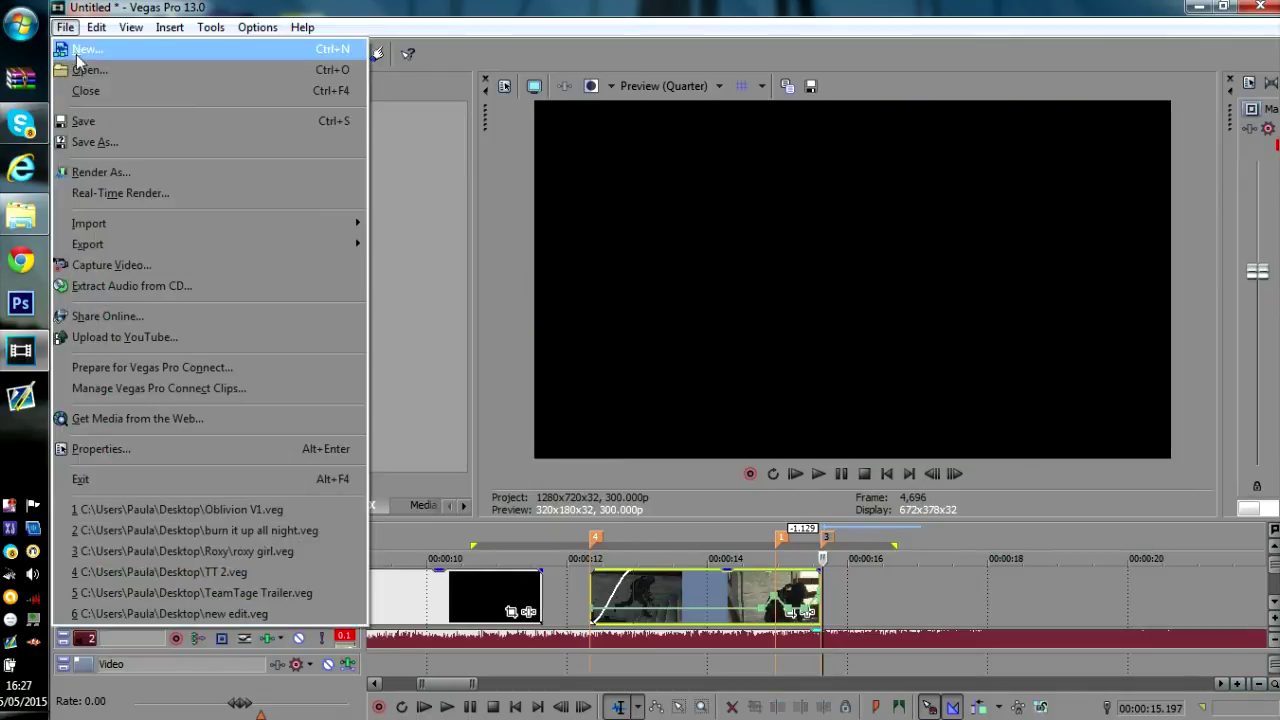
click(95, 66)
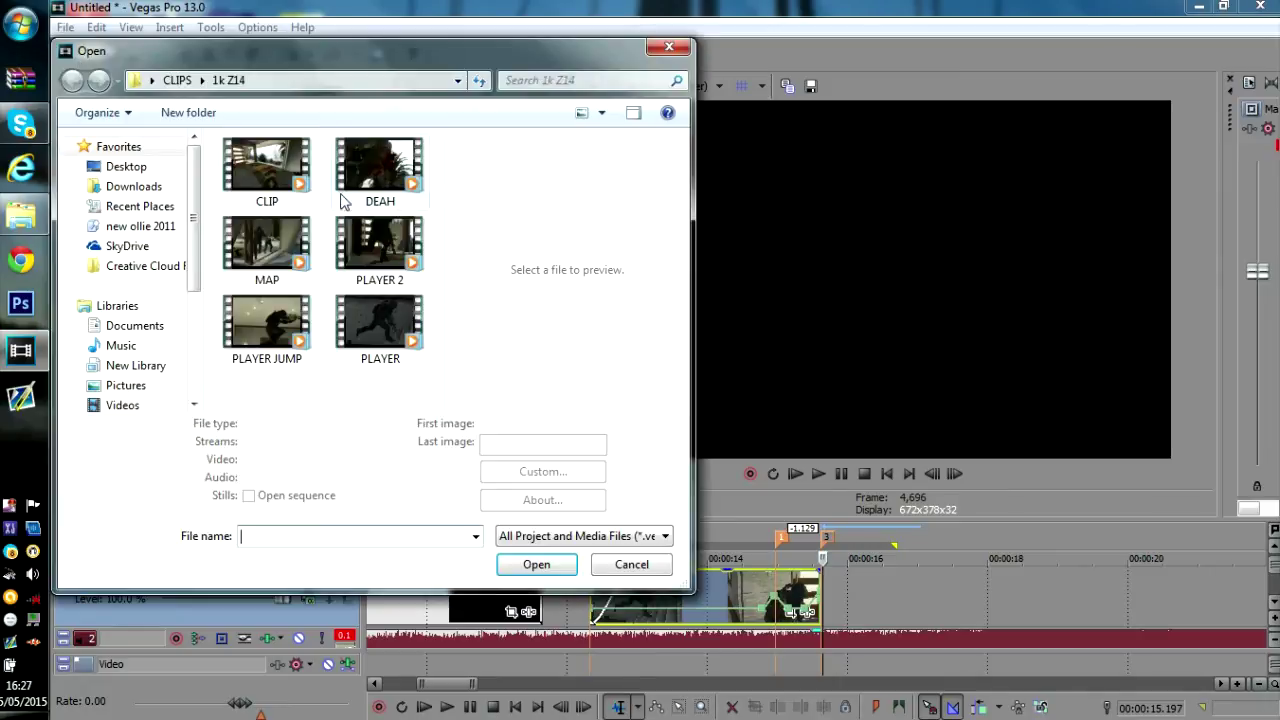
click(268, 162)
click(536, 566)
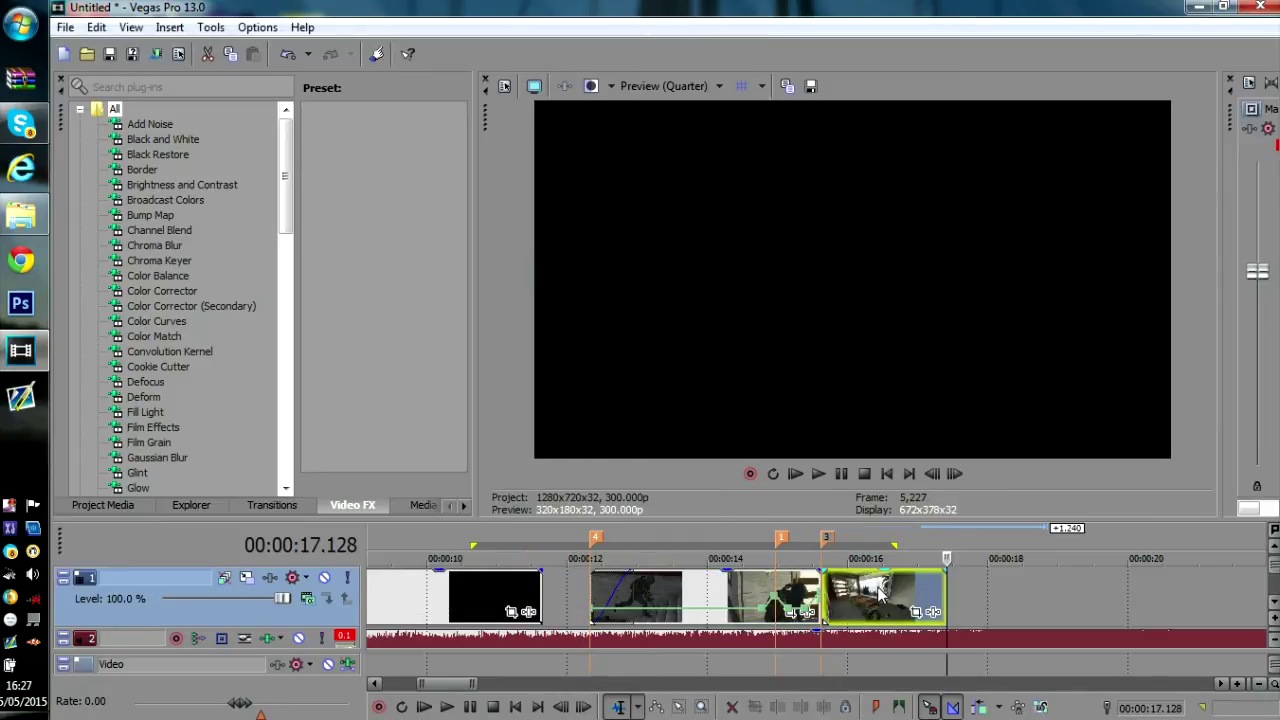
click(876, 600)
Check the CLIP event's Properties and confirm them unchanged
right_click(876, 600)
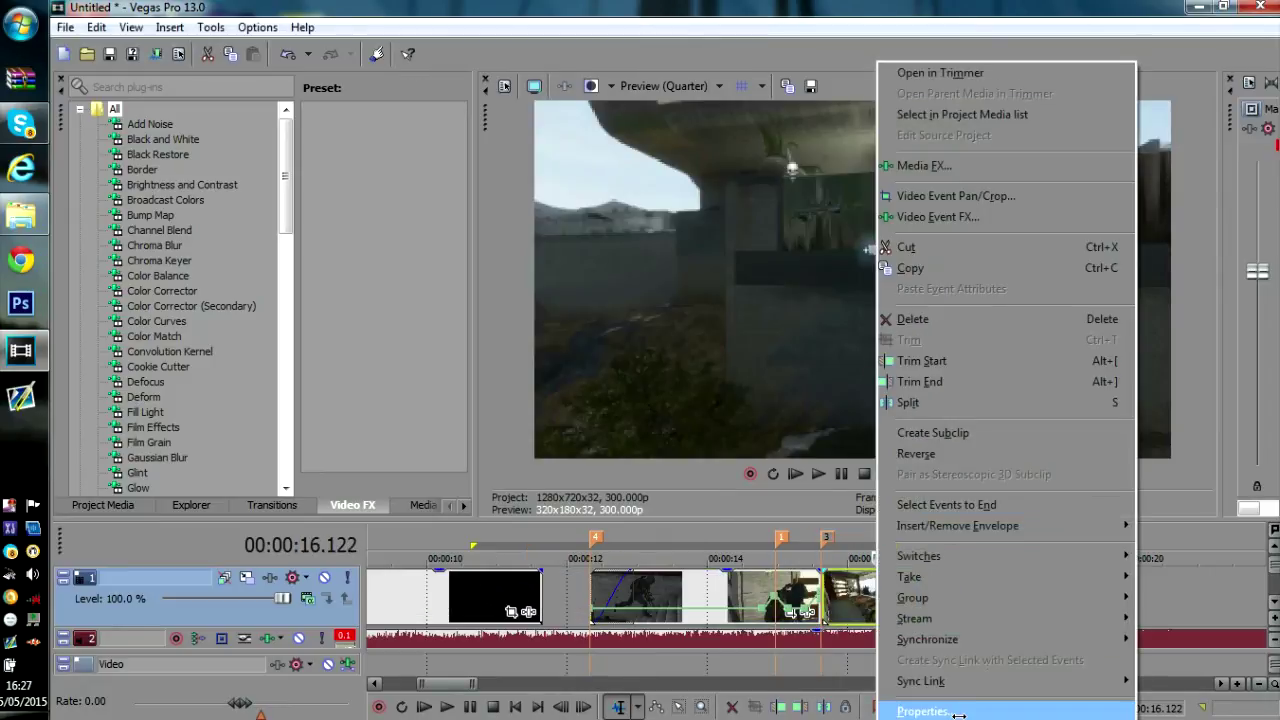
click(922, 712)
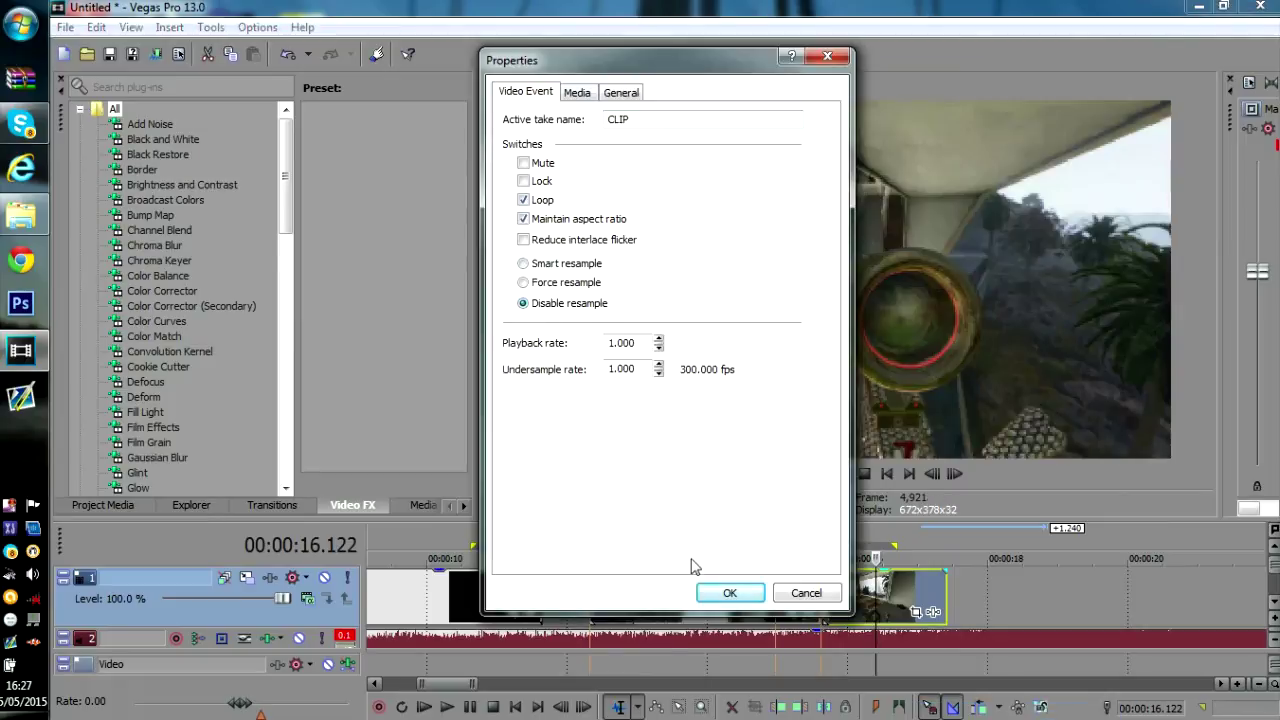
click(730, 593)
Add a velocity envelope to CLIP and lower it to 24%
right_click(846, 598)
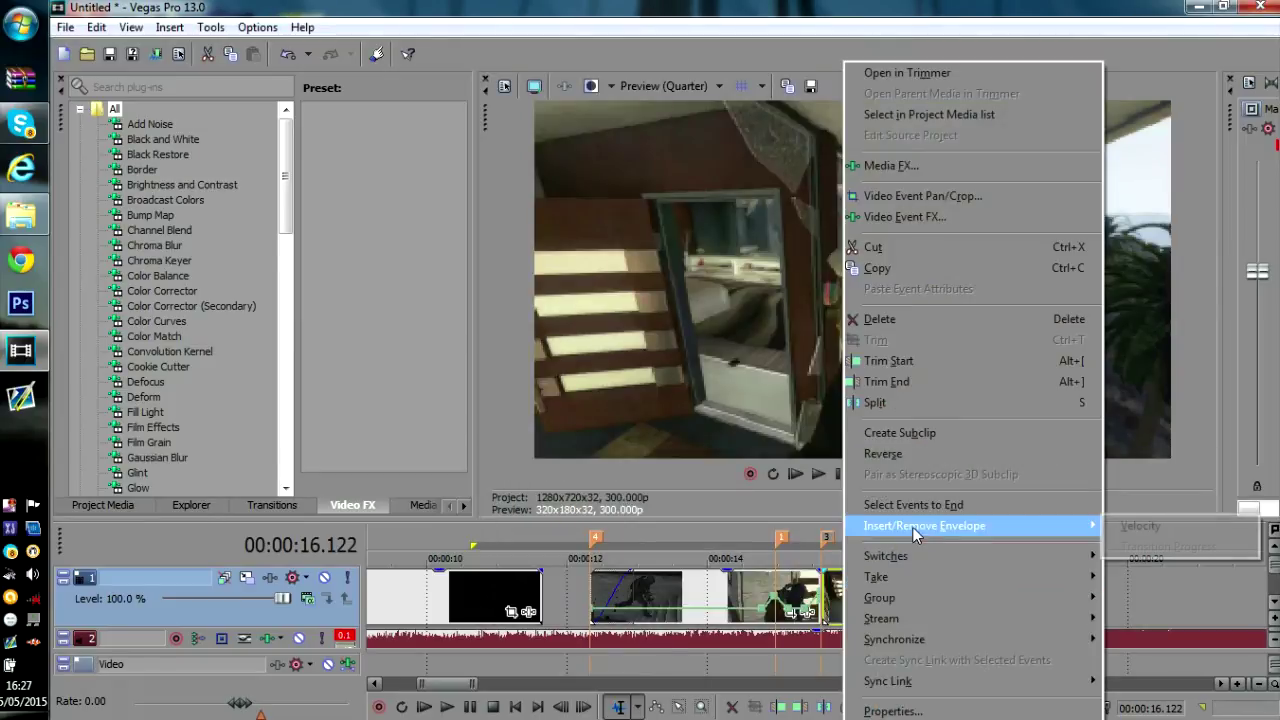
click(1127, 523)
drag(842, 600, 845, 615)
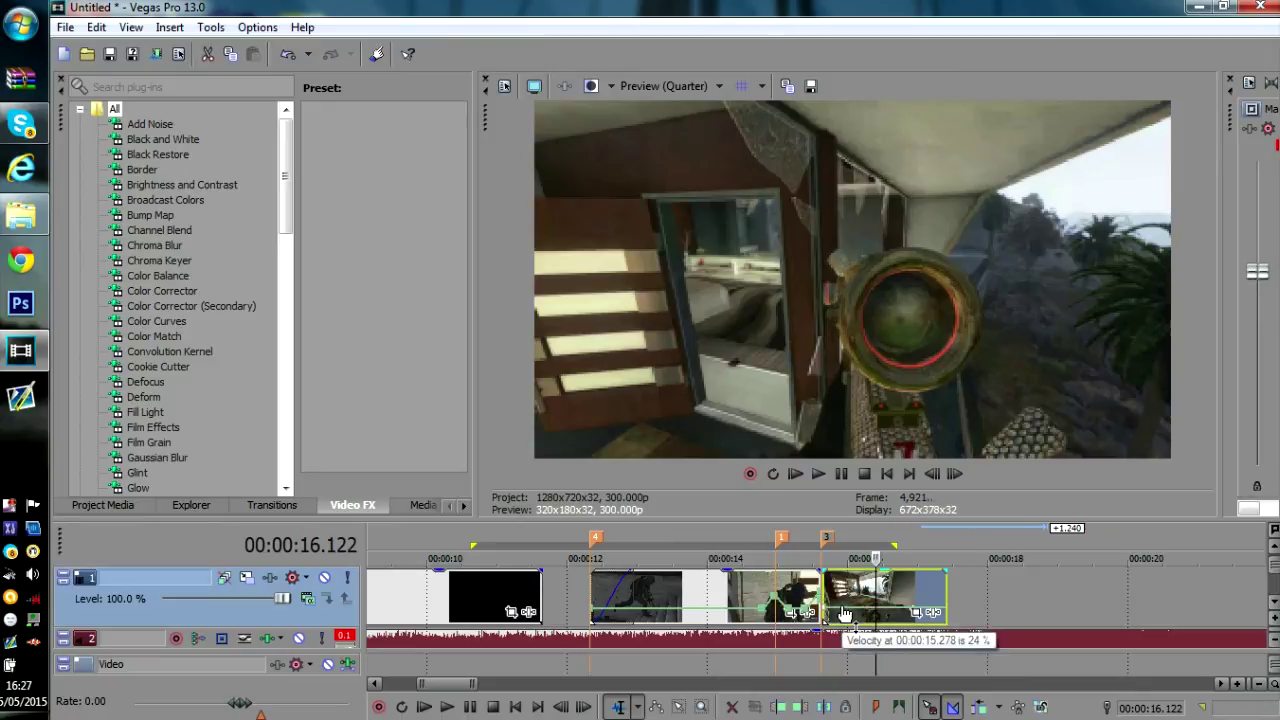
Zoom in and raise CLIP's velocity envelope to 79% near its start
click(1239, 686)
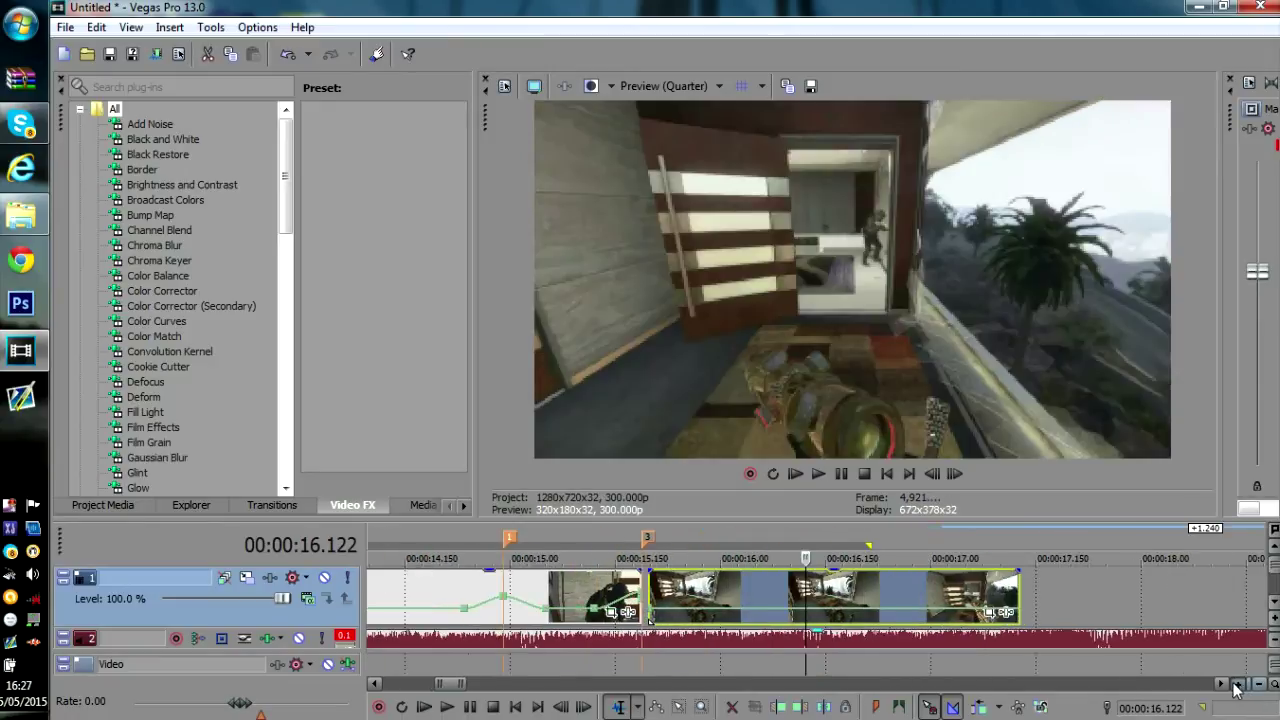
click(1239, 687)
drag(695, 615, 668, 593)
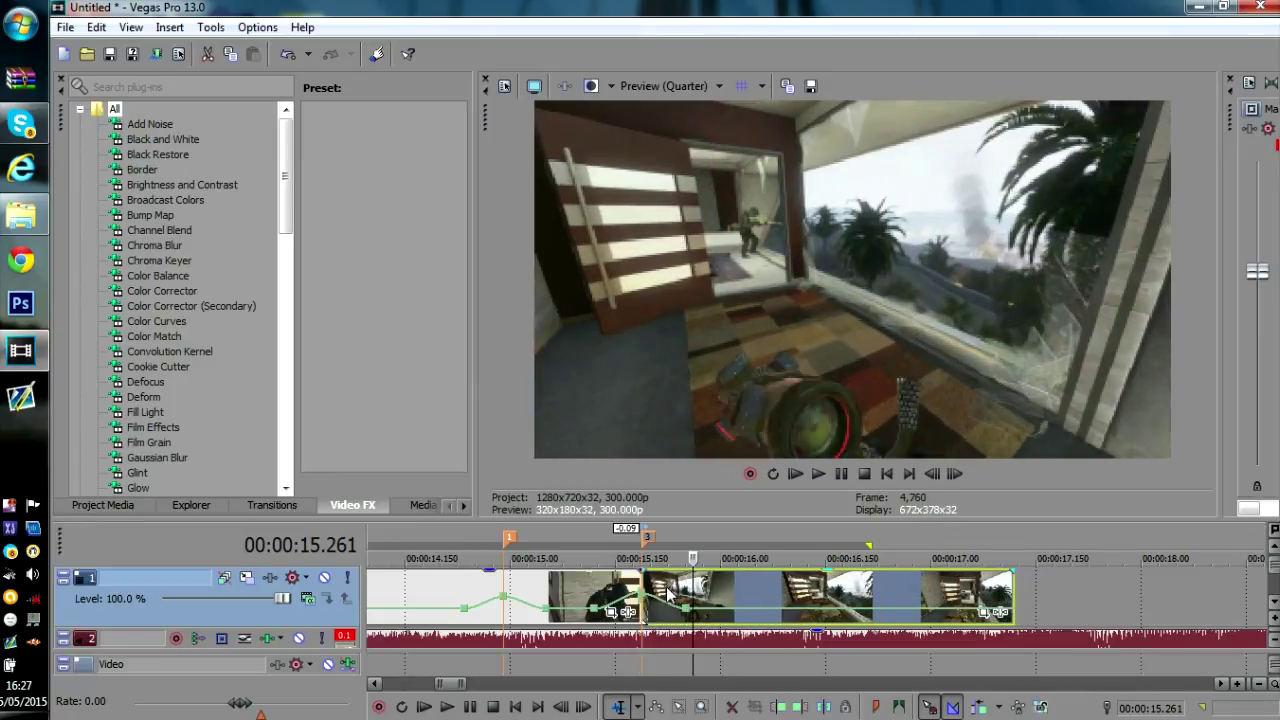
Set a loop region from about 13.1 to 16.3 s and play it back
click(1257, 686)
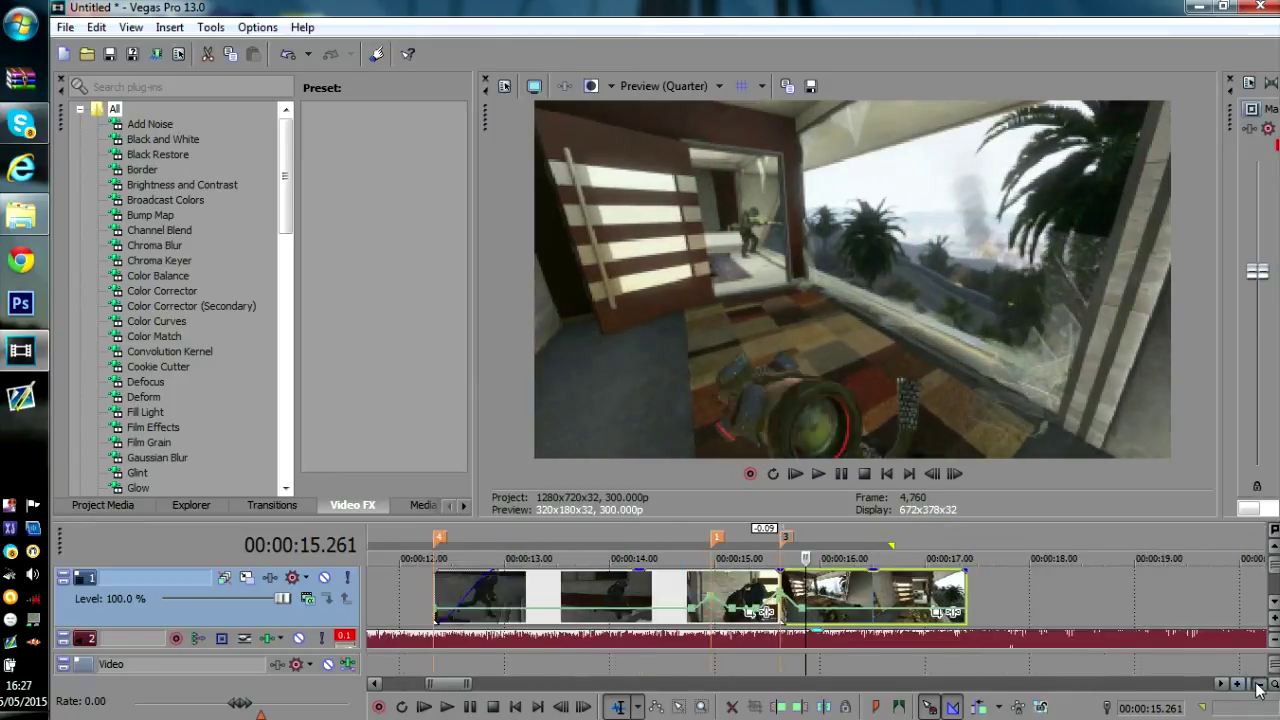
drag(630, 545, 882, 540)
key(space)
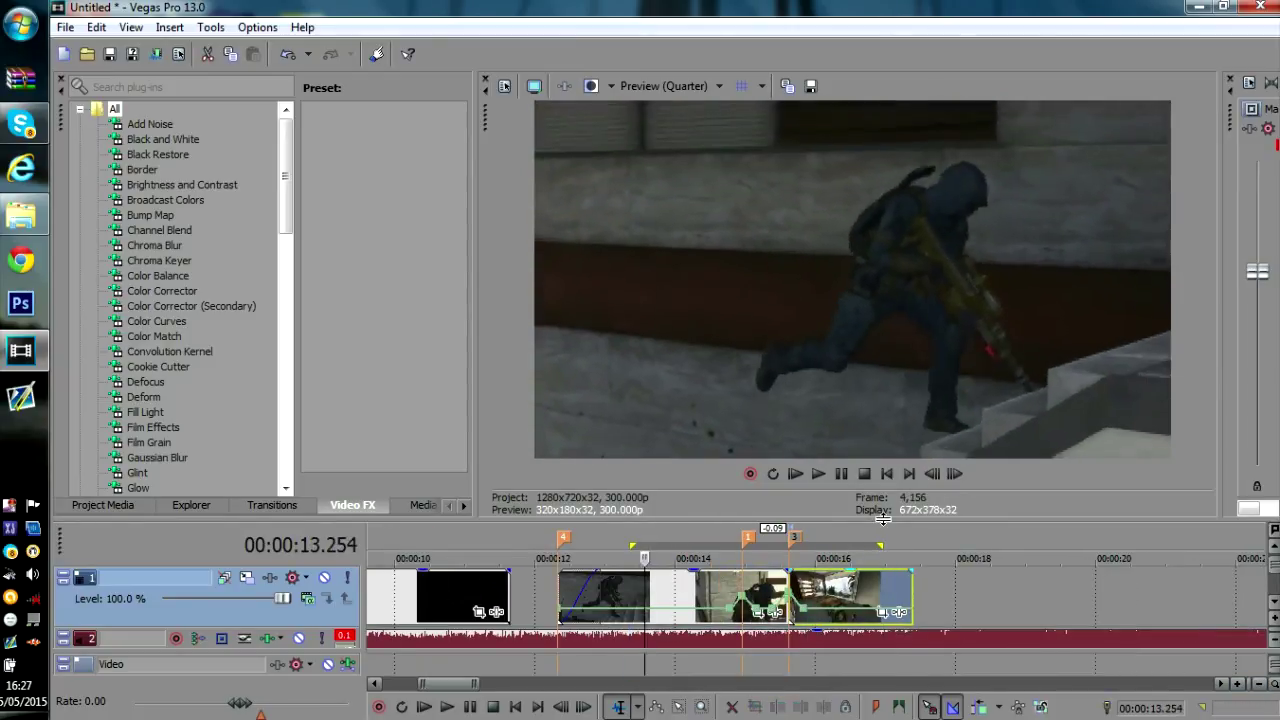